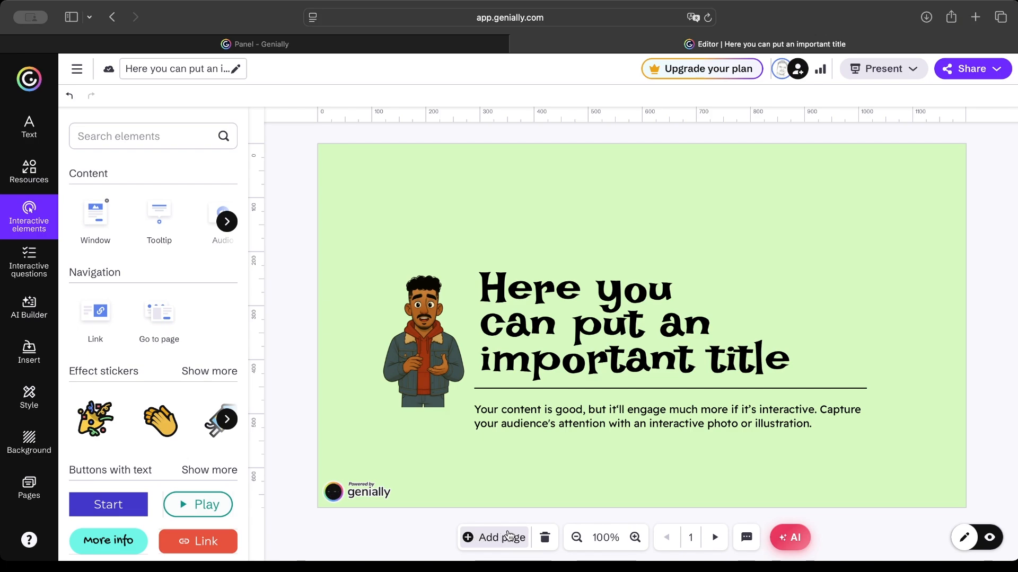
- Review the presentation's two pages at different zoom levels and preview the title page
click(577, 537)
click(577, 537)
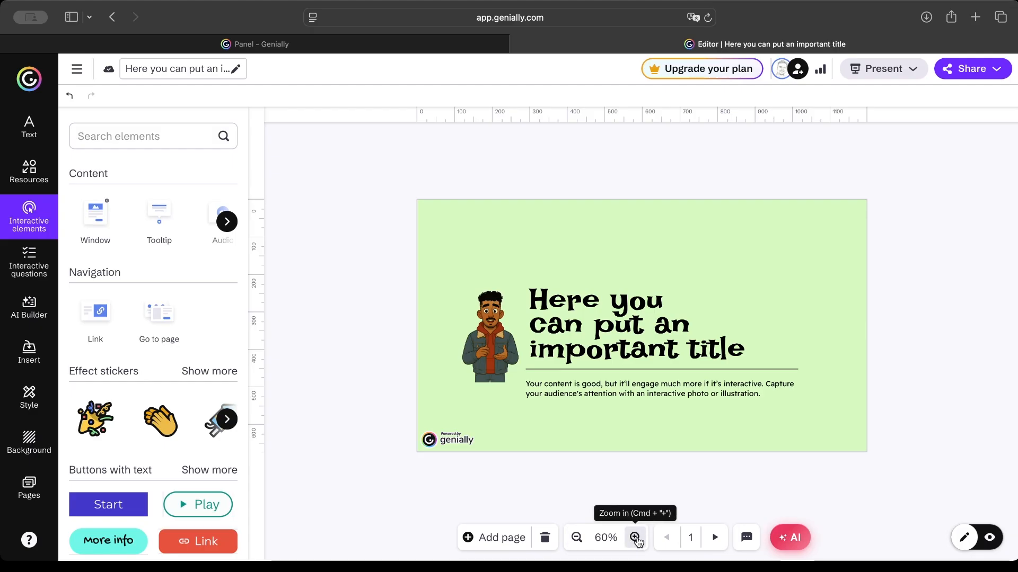
click(635, 539)
click(635, 538)
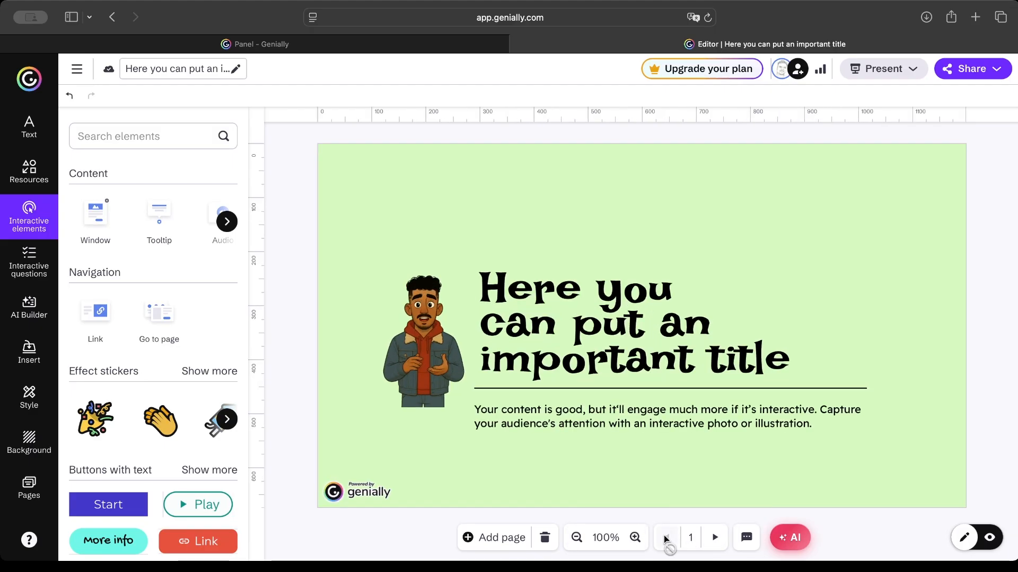
click(714, 539)
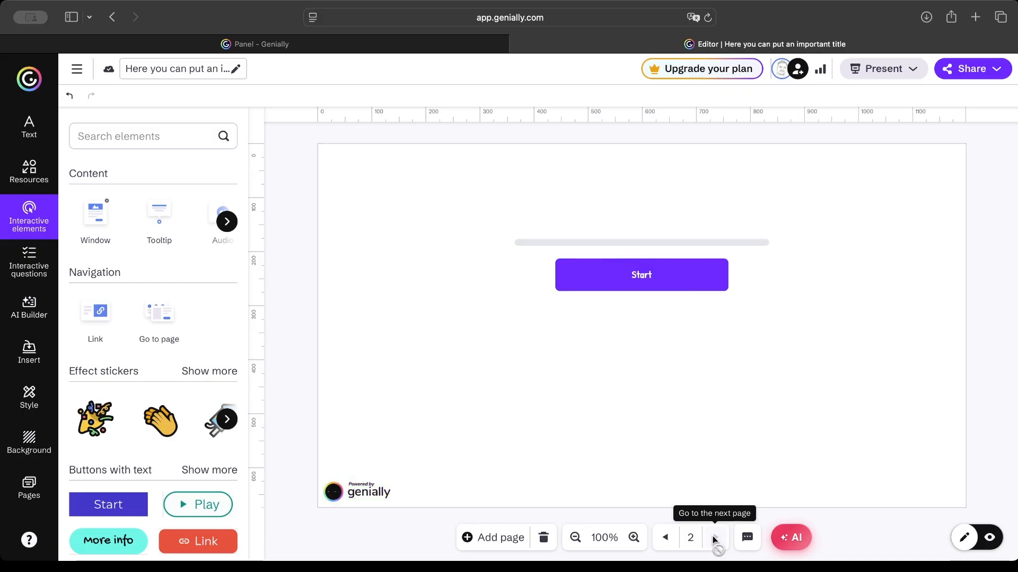
click(667, 539)
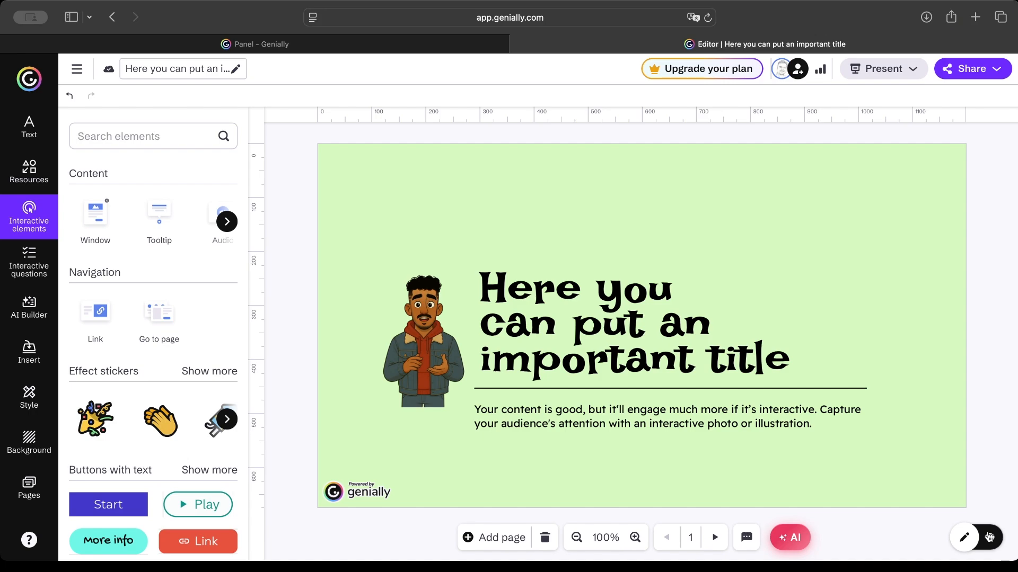
click(989, 537)
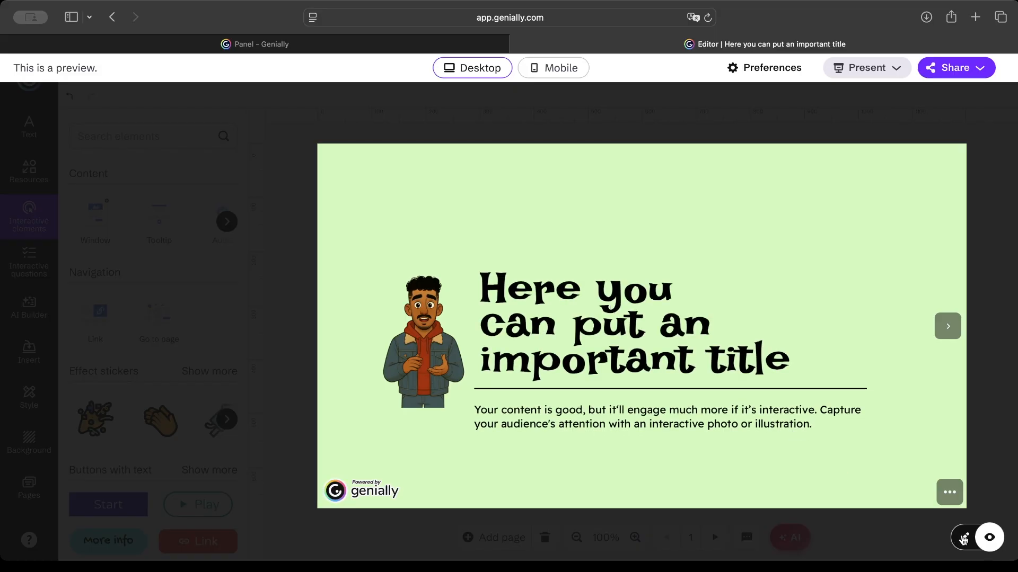
click(963, 539)
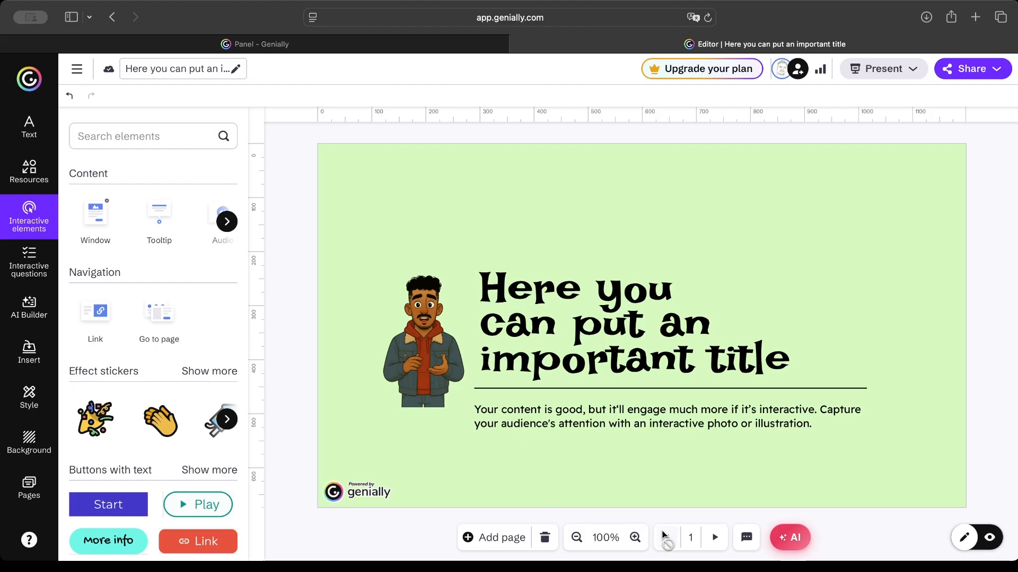
- Add a blank page after page 2 of the presentation
click(715, 539)
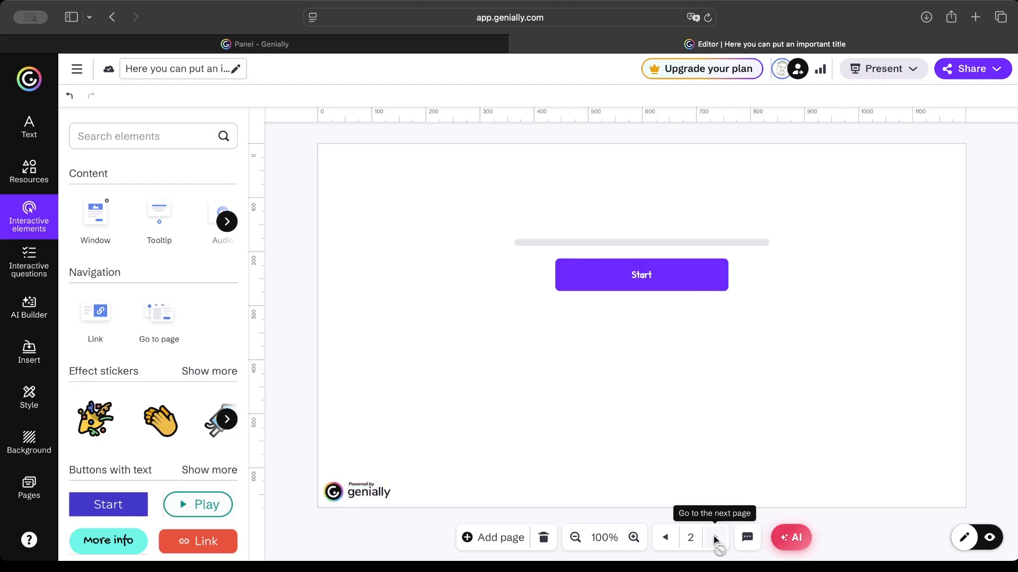
click(486, 538)
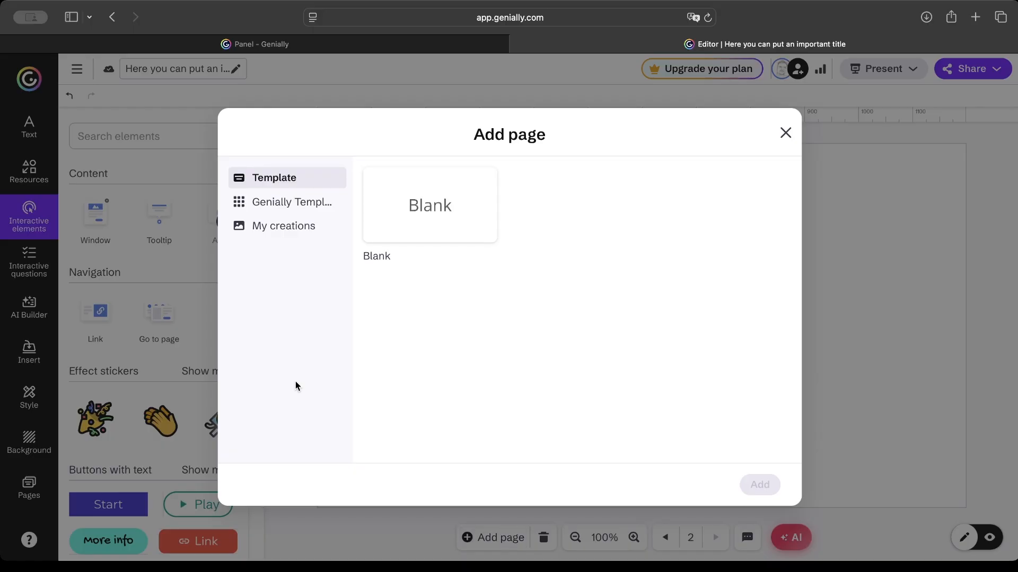
click(436, 234)
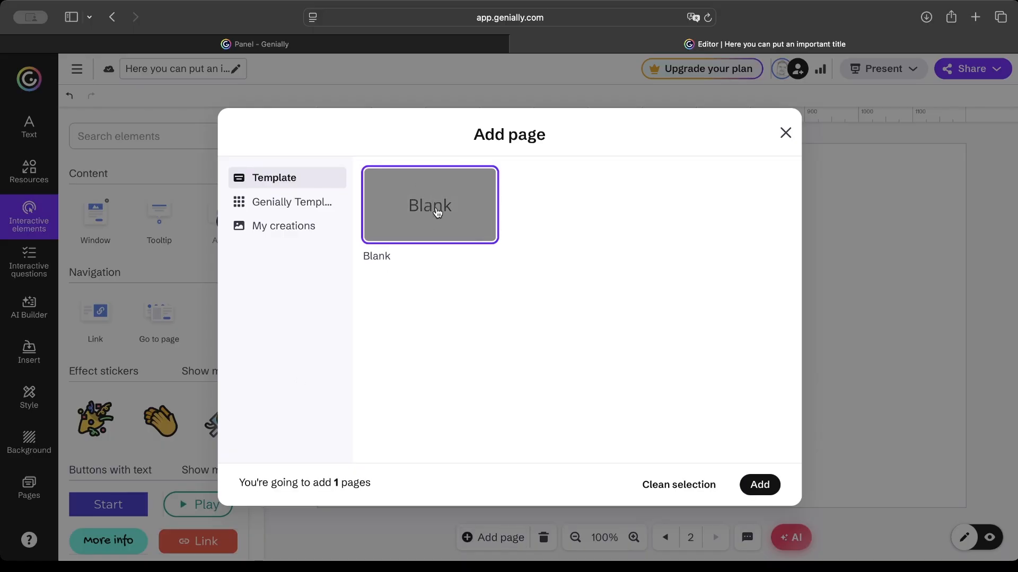
click(762, 492)
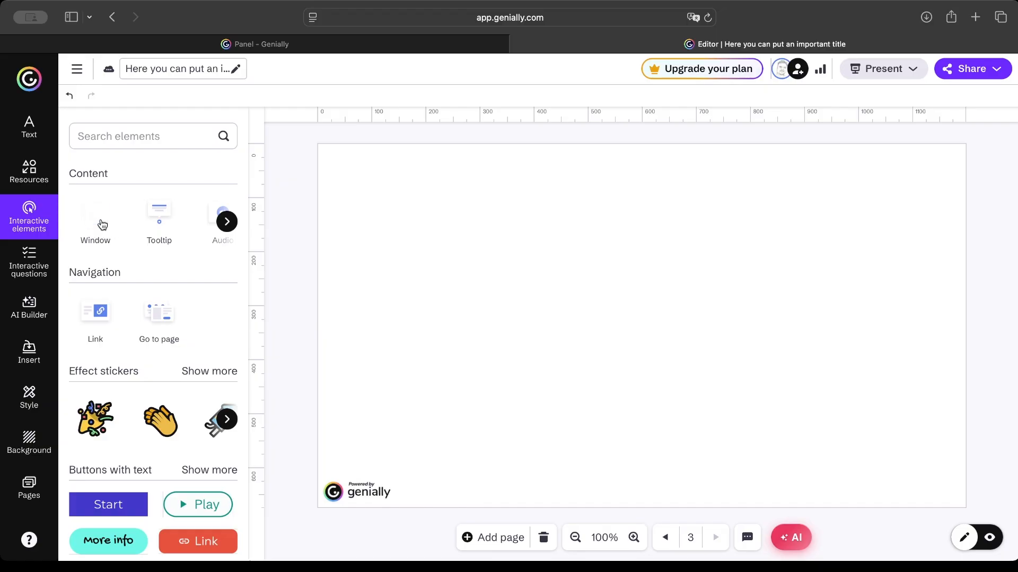
- Insert a window element on page 3 using the narrow text template with heading, subheading and bullet list, keeping its placeholder content
click(226, 221)
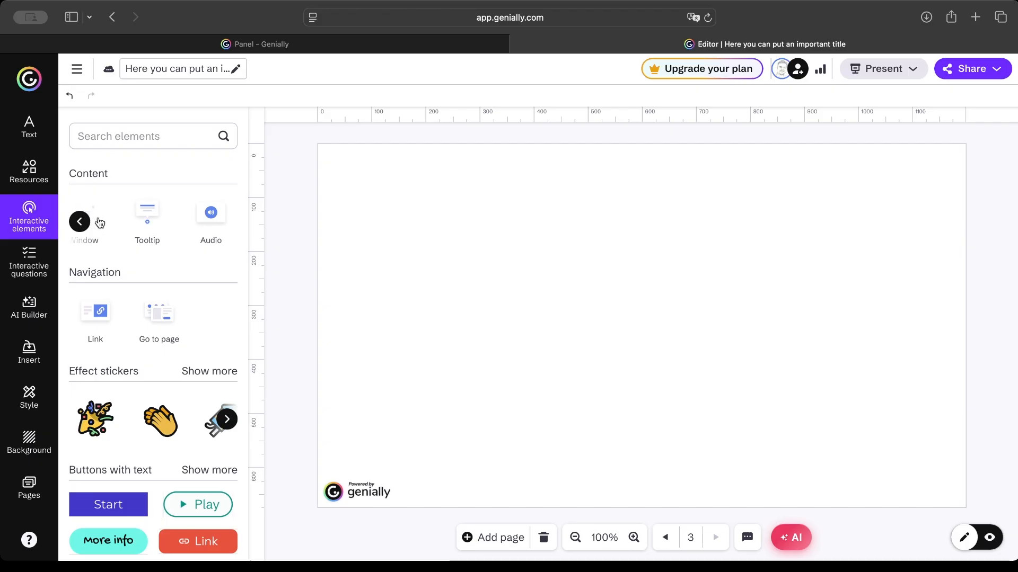
click(98, 223)
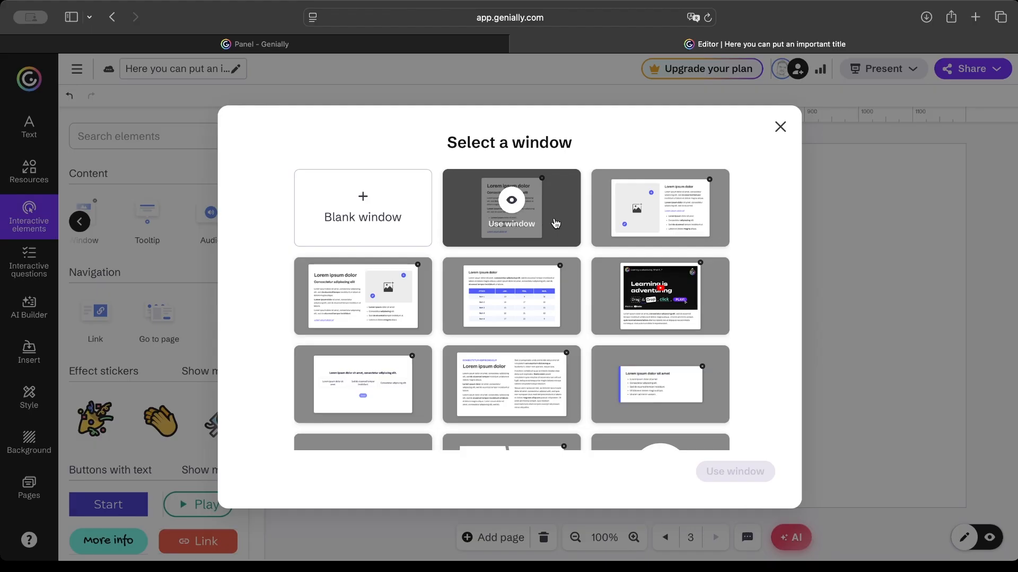
scroll(543, 281, down, 2)
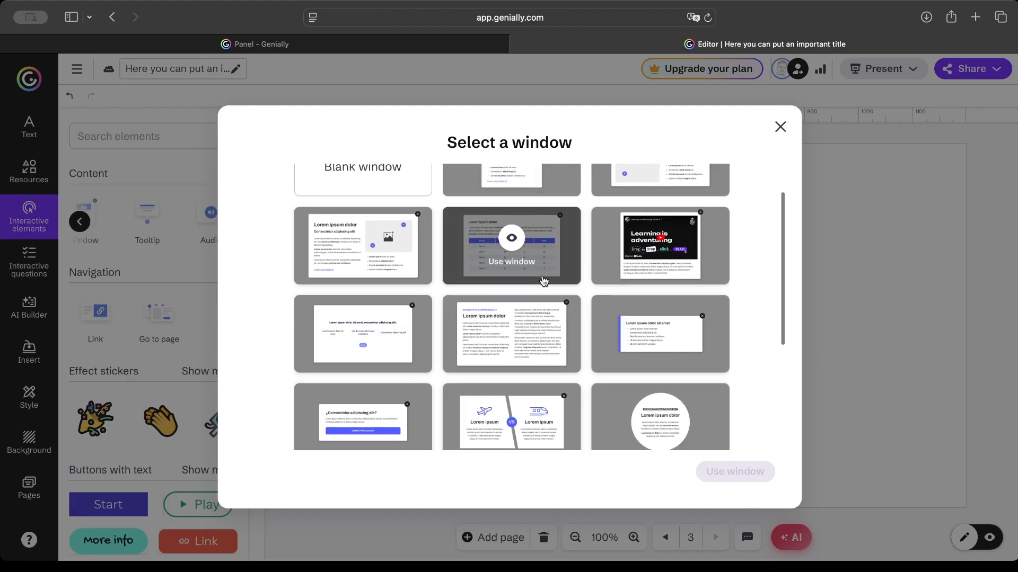
scroll(543, 281, up, 3)
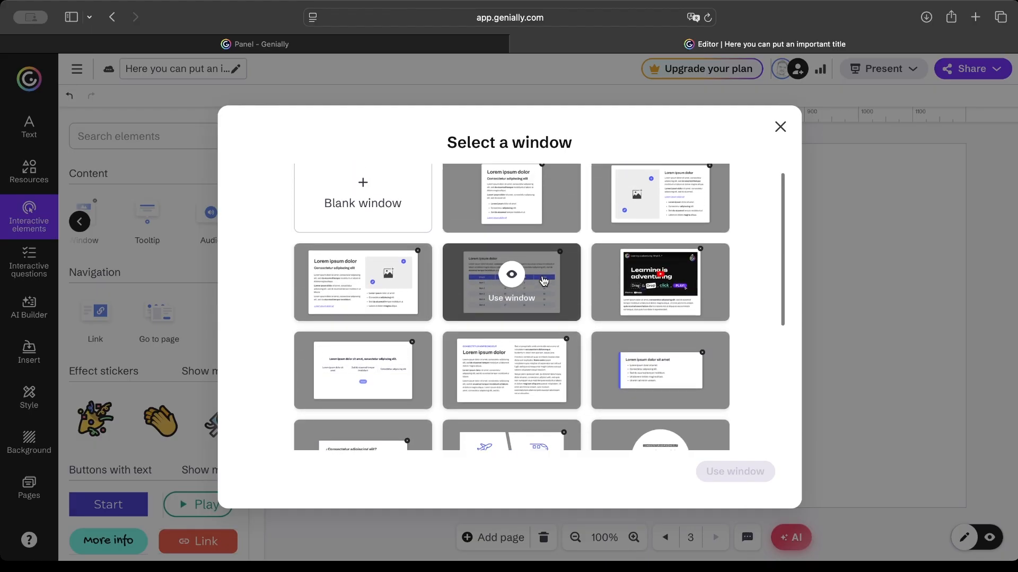
scroll(544, 279, down, 2)
scroll(544, 276, up, 3)
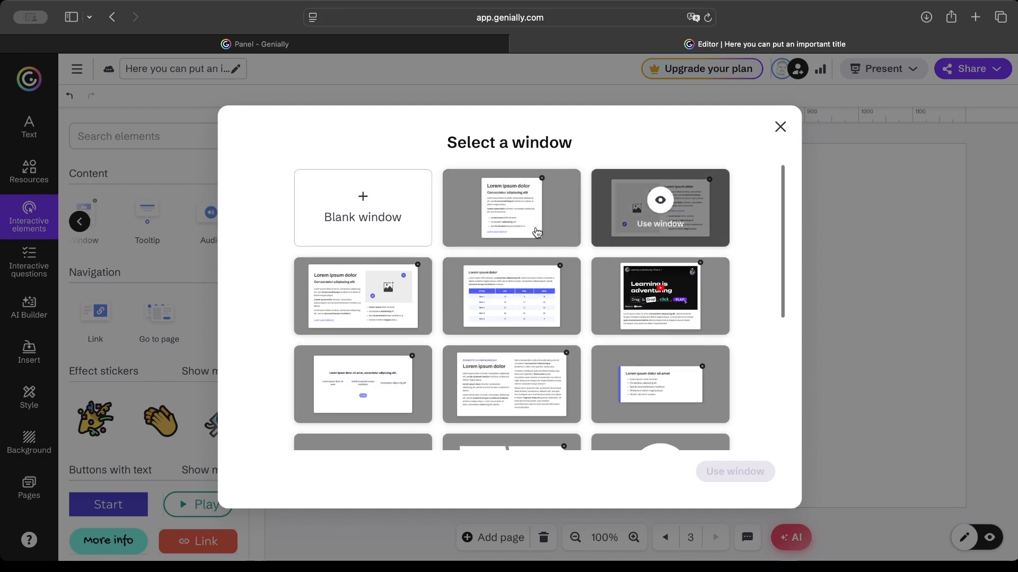
scroll(488, 276, down, 3)
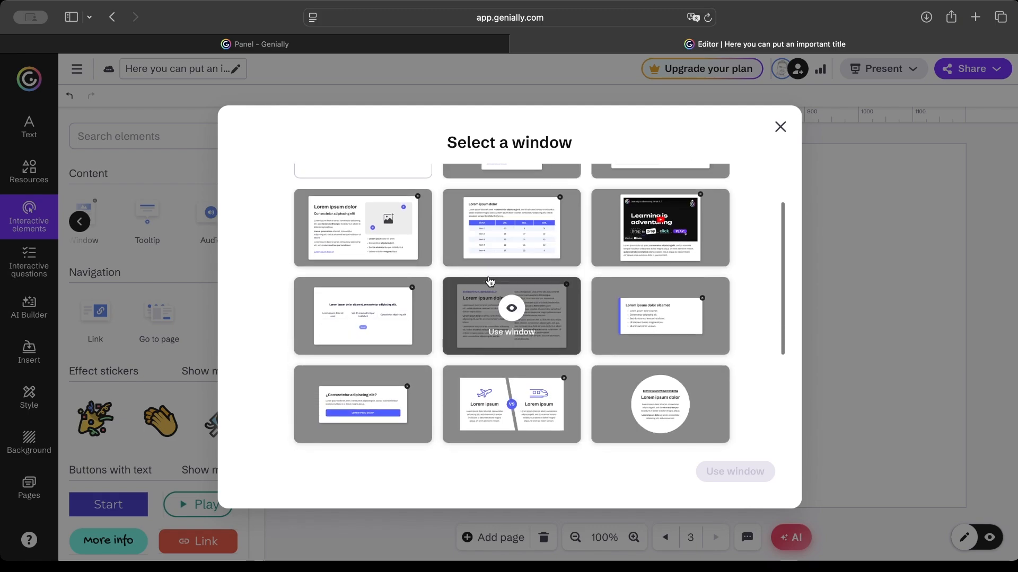
scroll(489, 281, down, 2)
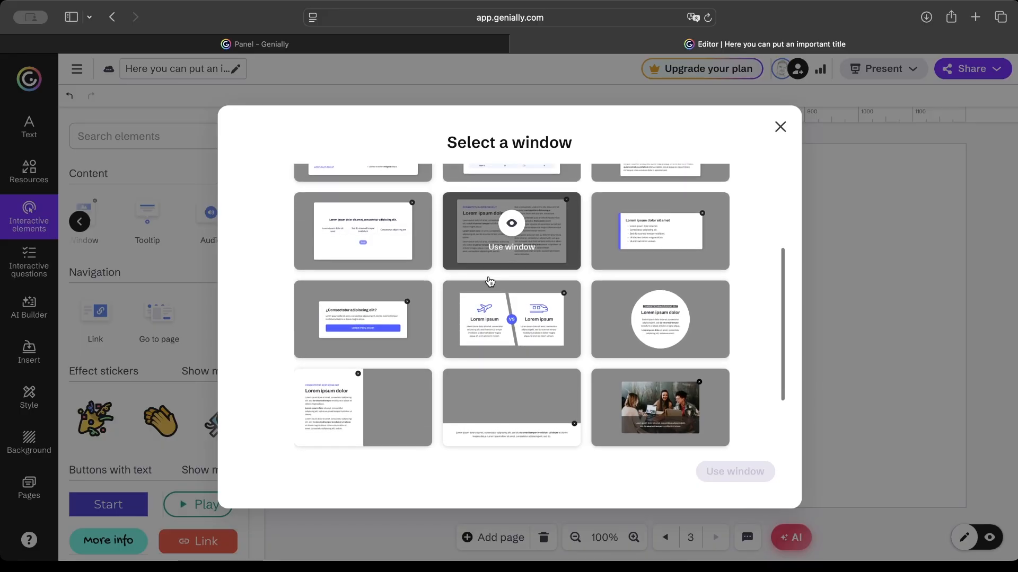
scroll(489, 281, up, 5)
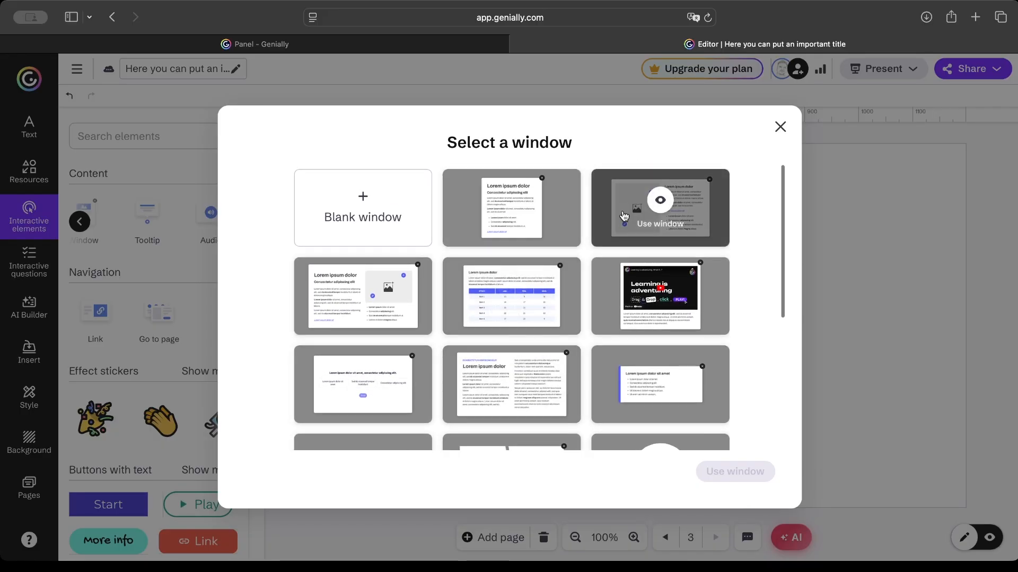
click(526, 222)
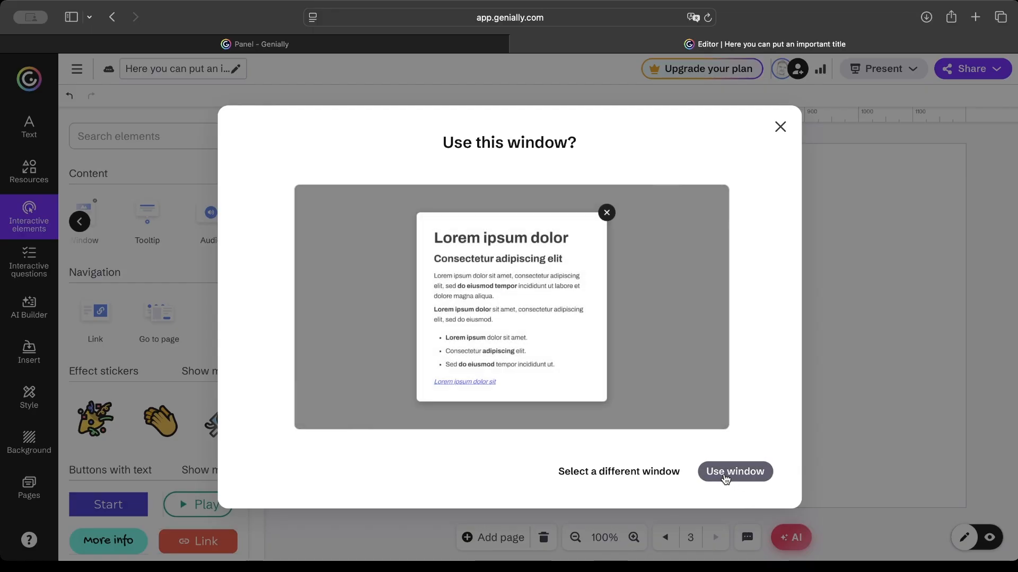
click(726, 477)
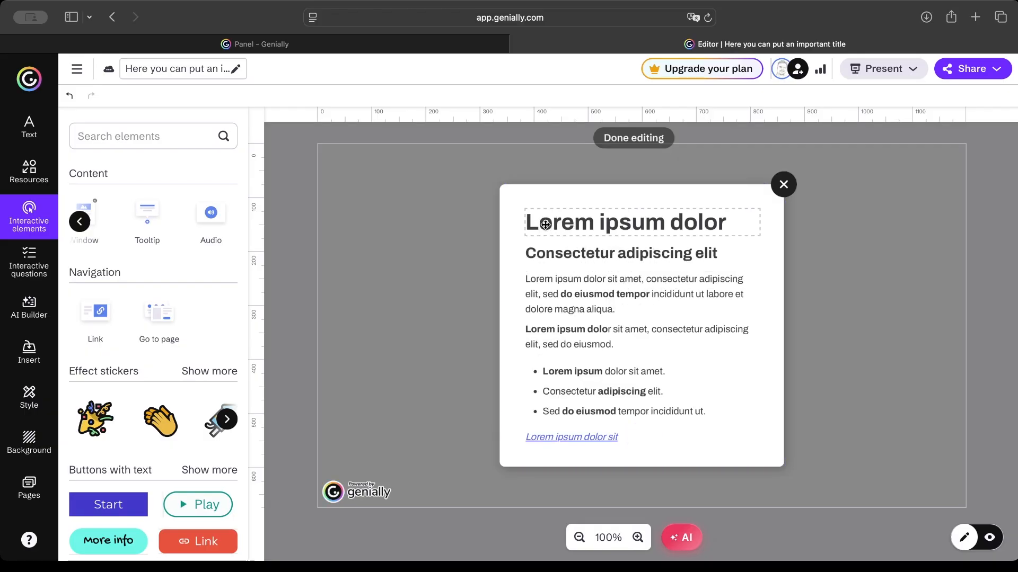
click(552, 257)
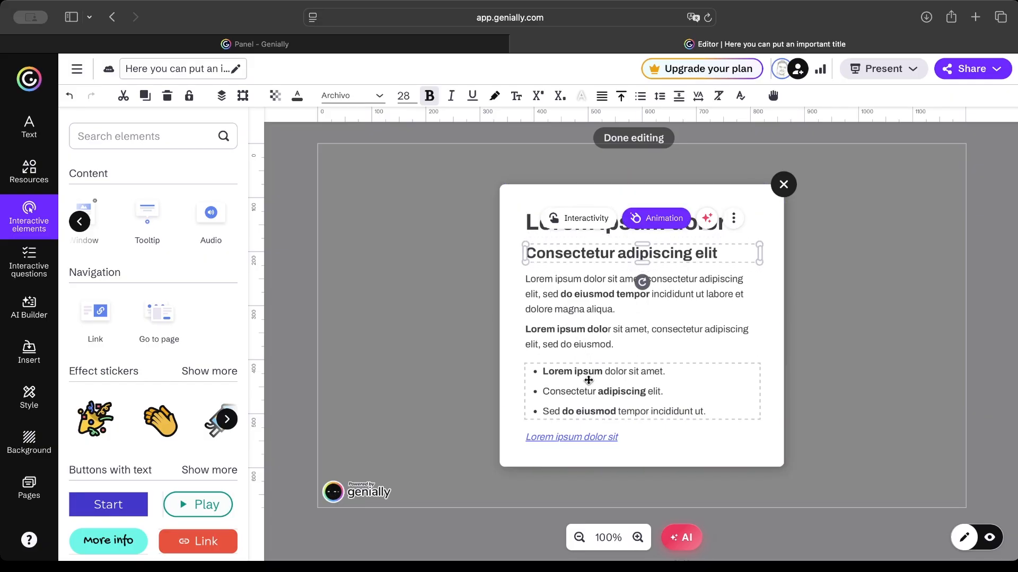
click(632, 139)
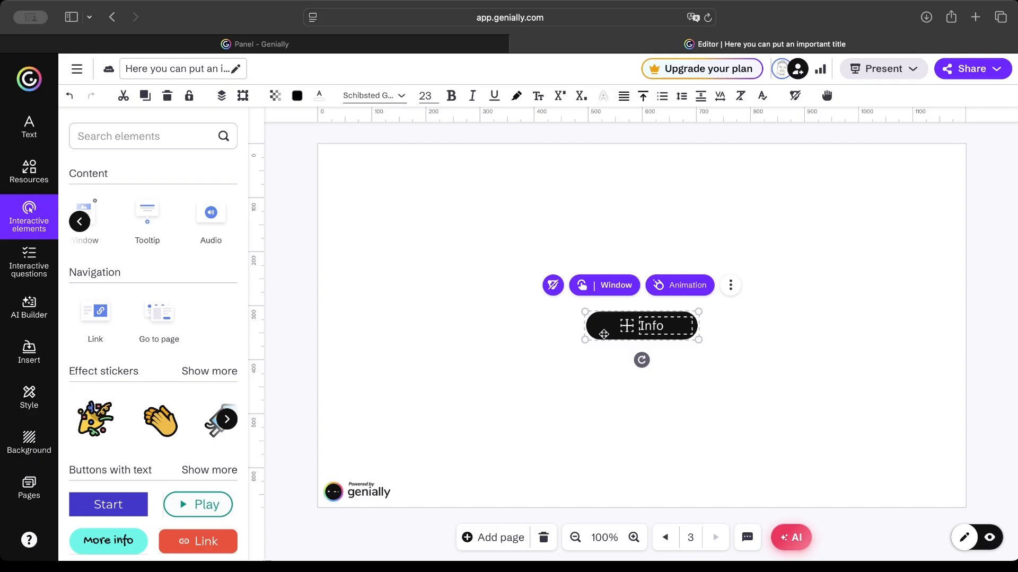
- Move the Info button down to the horizontally centred spot near the page's lower edge, at about (495, 552)
drag(602, 372, 651, 368)
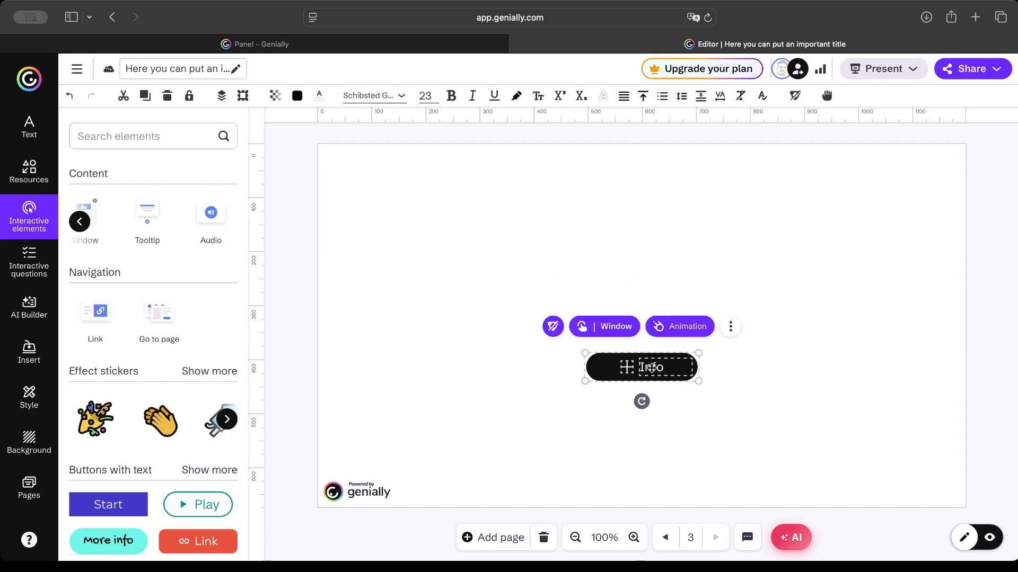
click(664, 368)
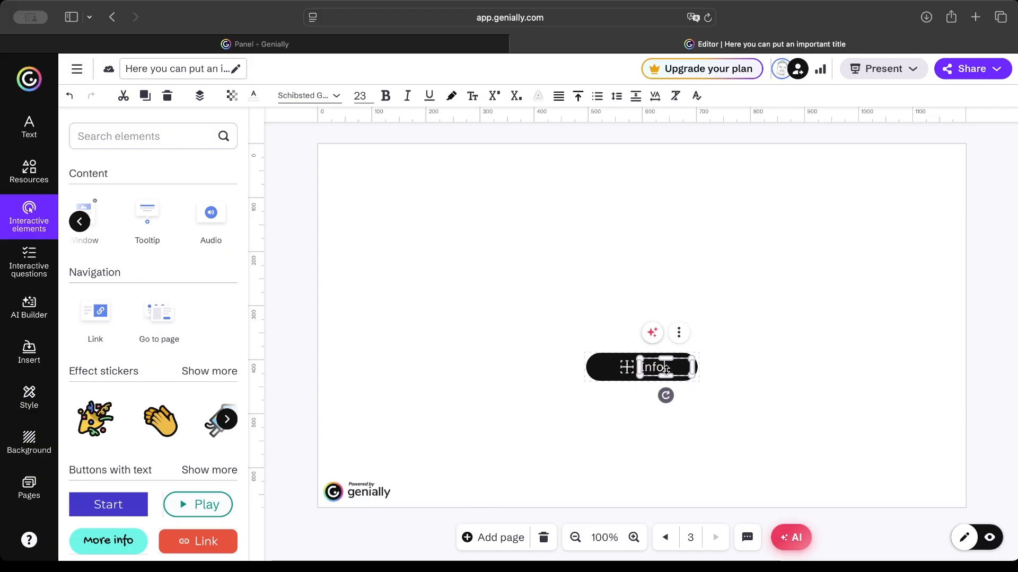
click(628, 306)
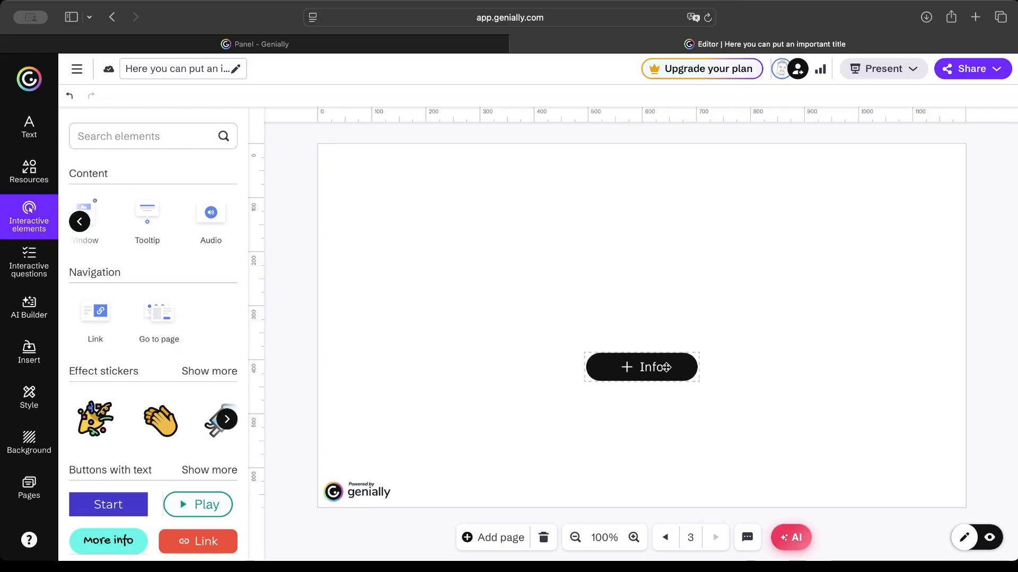
drag(664, 367, 664, 456)
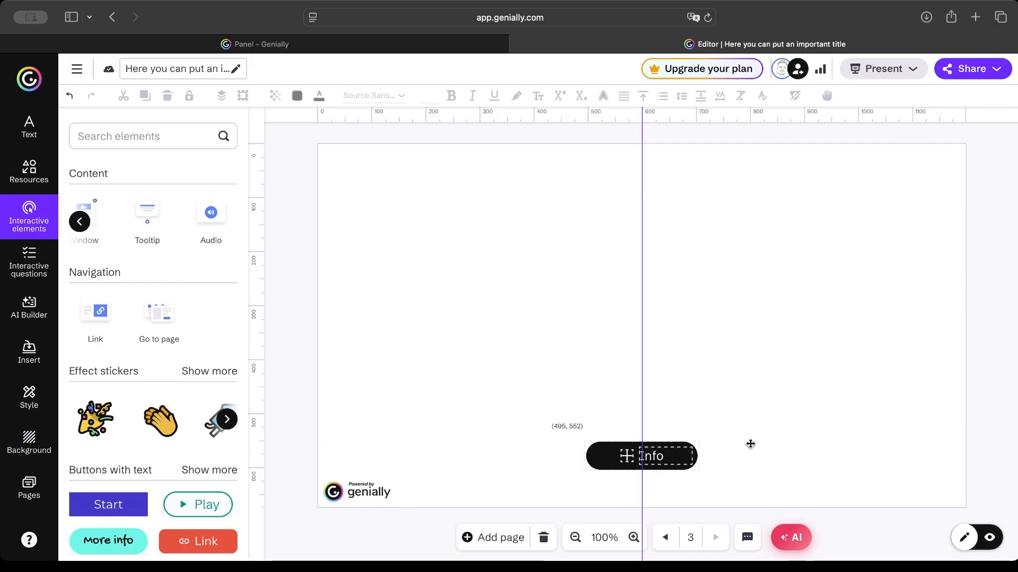
- Preview page 3 and test opening and closing the Info button's window
click(990, 540)
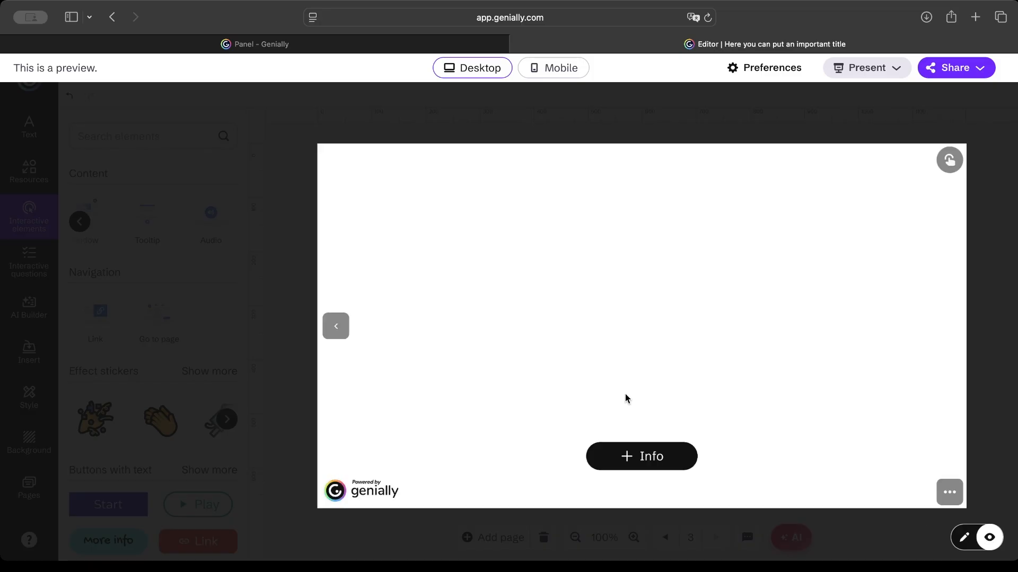
click(636, 457)
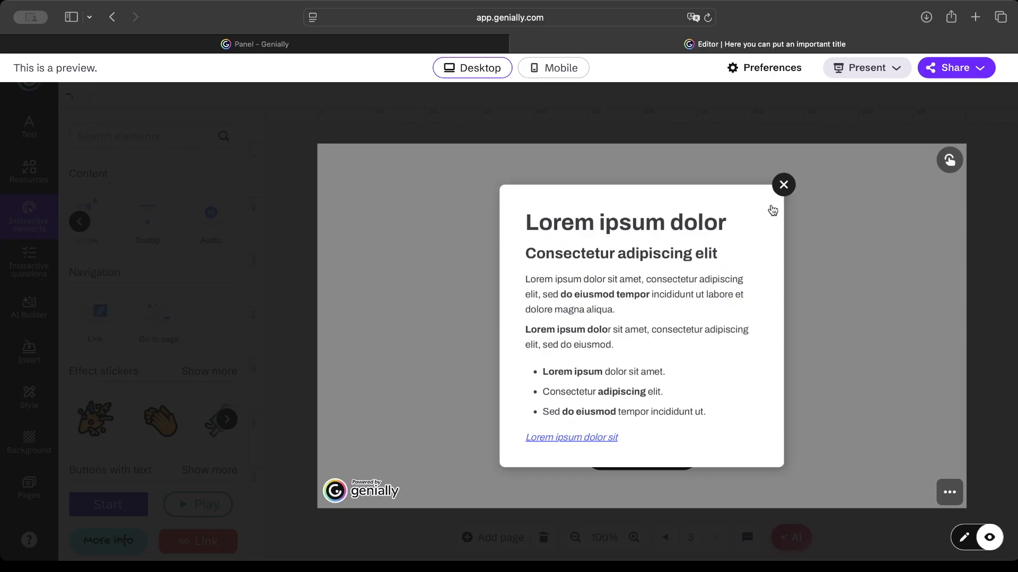
click(783, 187)
click(661, 461)
click(783, 189)
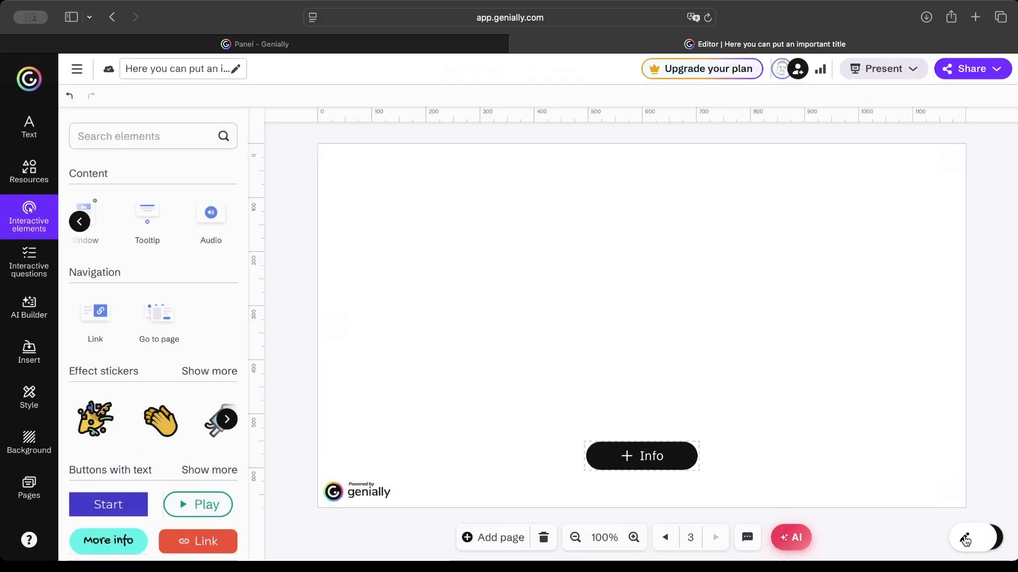
- Add a tooltip with the content "Ini tips" and place its marker just right of the Info button, at about (716, 548)
click(159, 218)
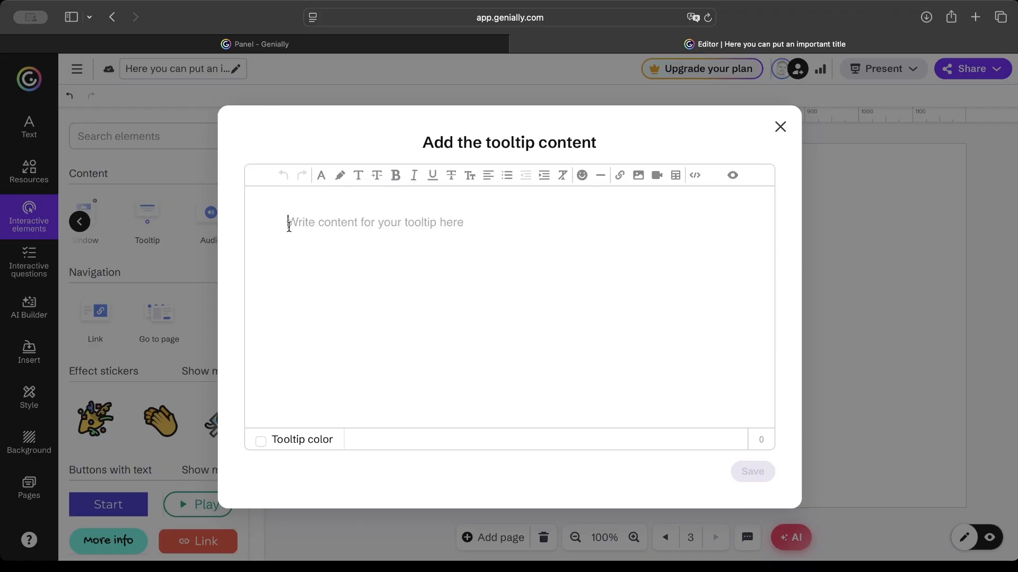
text(ini)
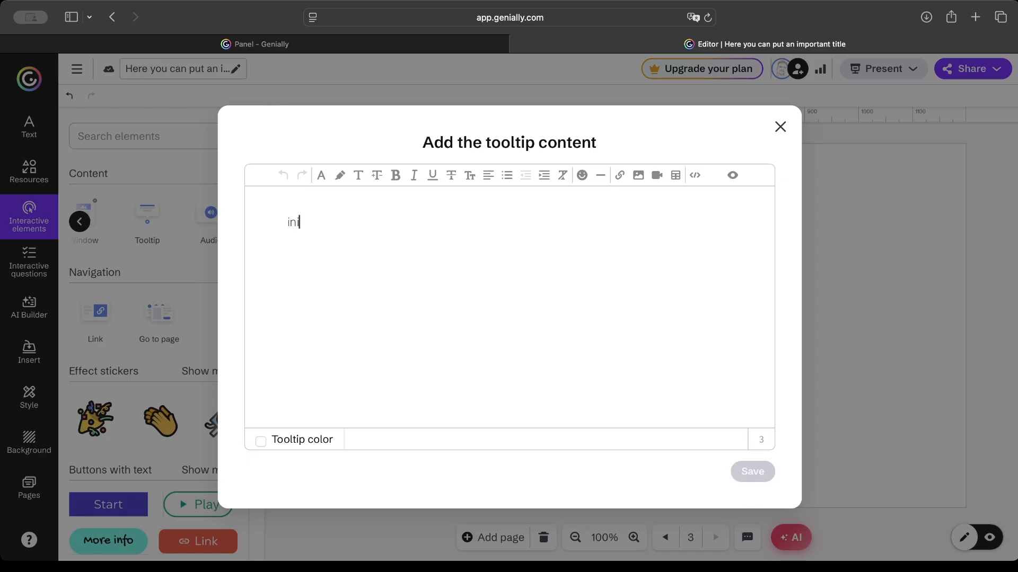
key(BackSpace)
key(BackSpace)
key(BackSpace)
text(Ini)
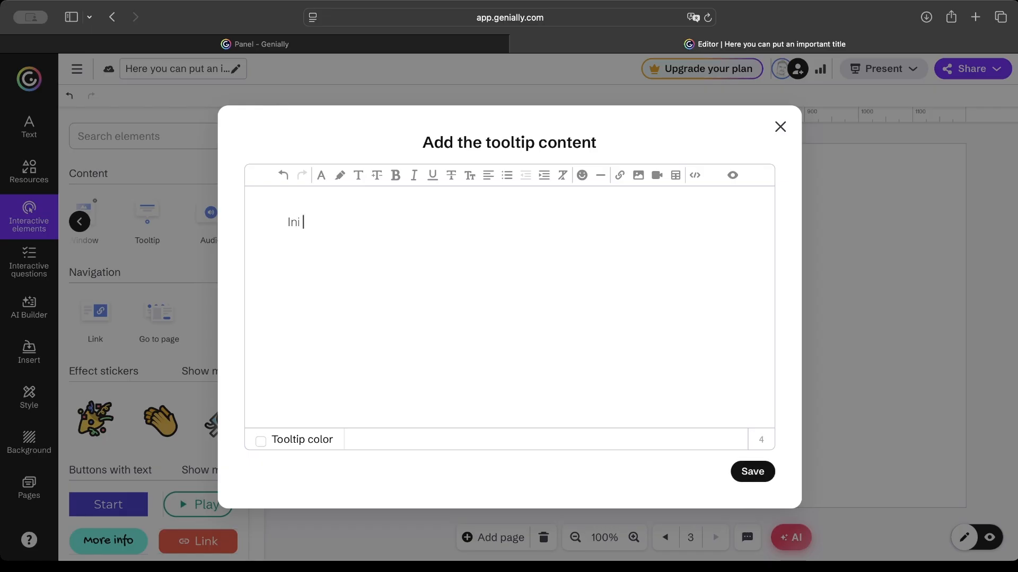
text( tips)
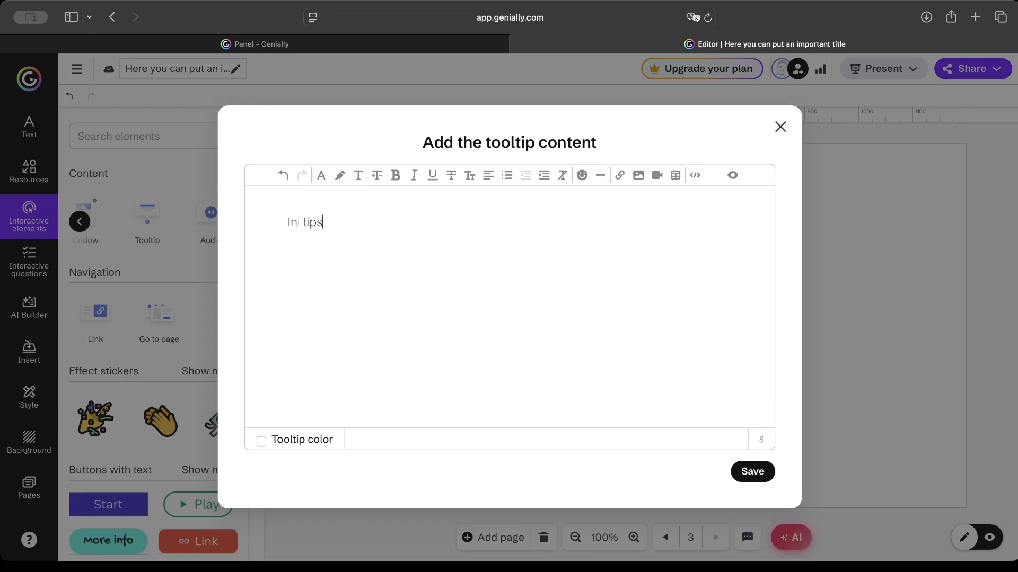
click(751, 472)
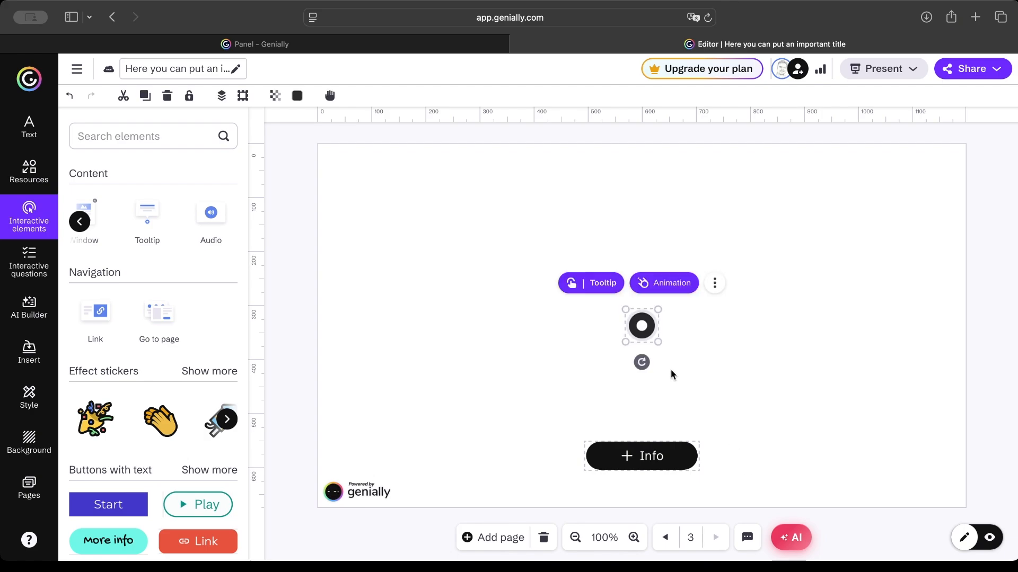
mouse_move(667, 337)
mouse_down()
mouse_move(769, 360)
mouse_move(884, 445)
mouse_move(865, 403)
mouse_move(843, 457)
mouse_move(720, 455)
mouse_up()
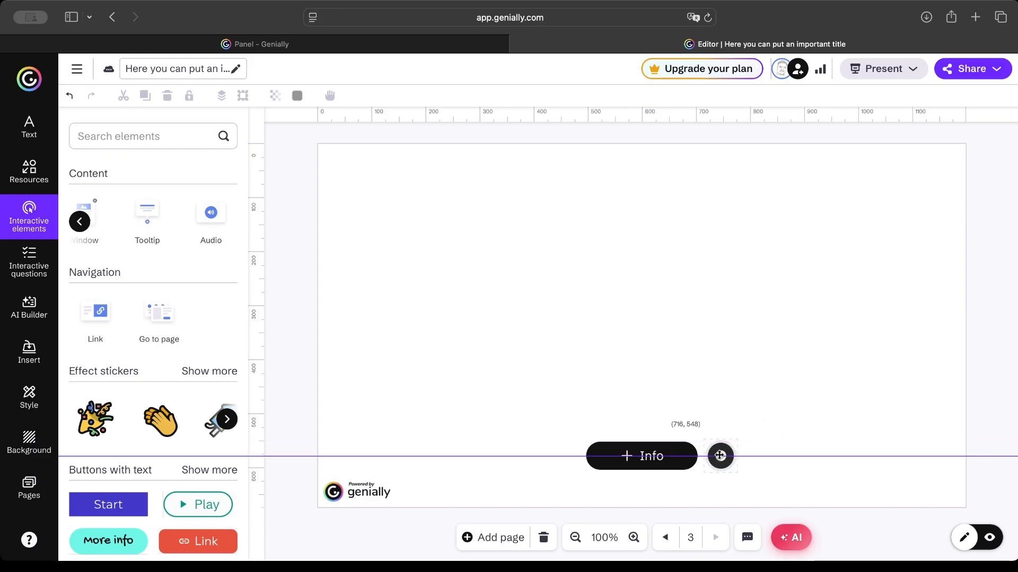
- Preview page 3 and test the tooltip of the round marker beside the Info button
click(856, 413)
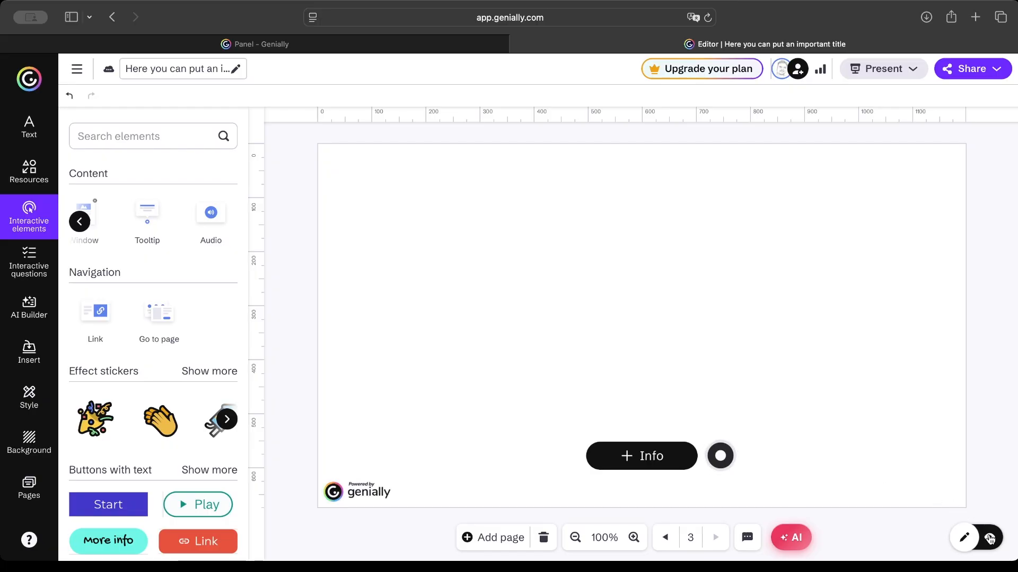
click(990, 539)
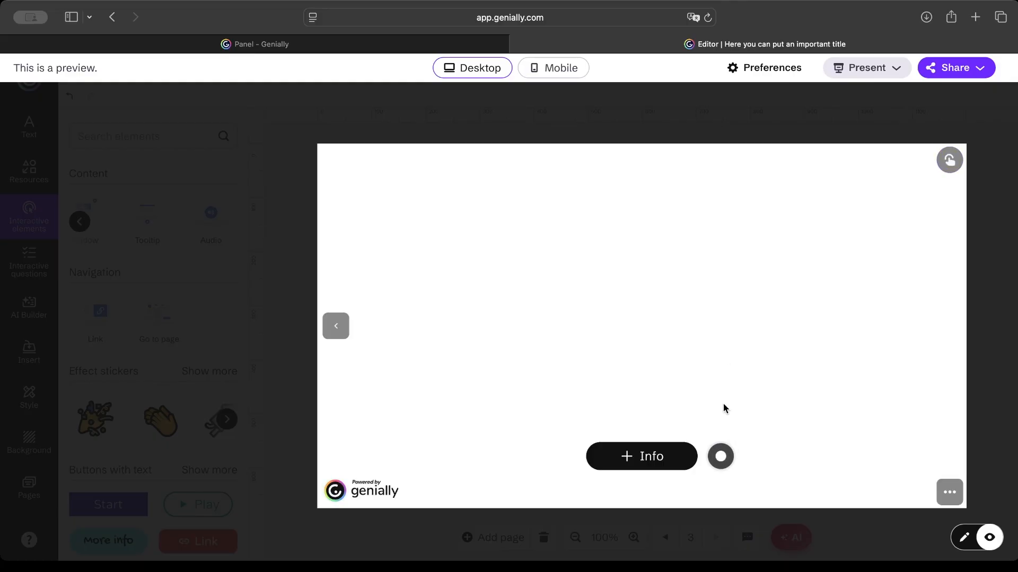
mouse_move(722, 459)
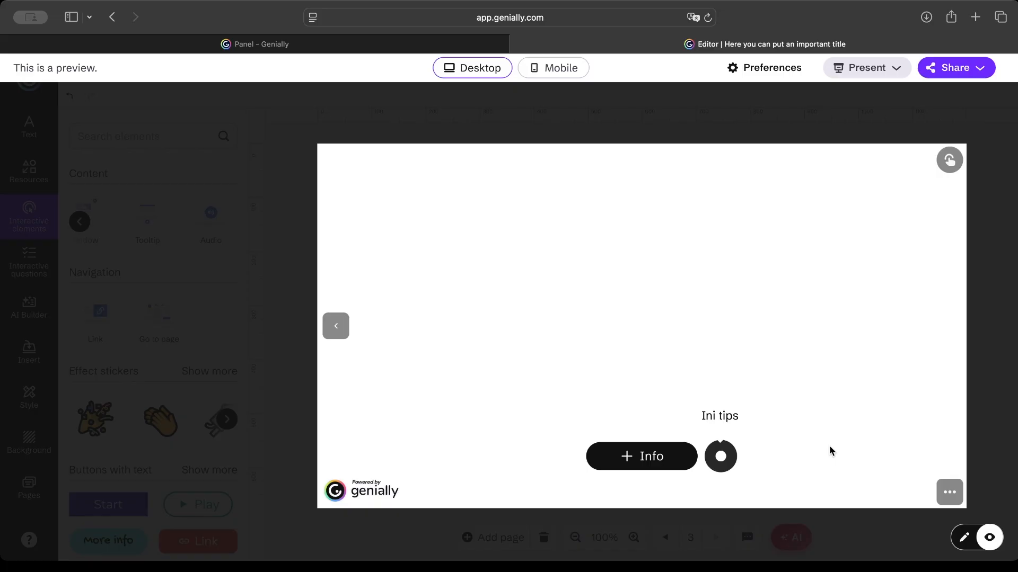
click(964, 538)
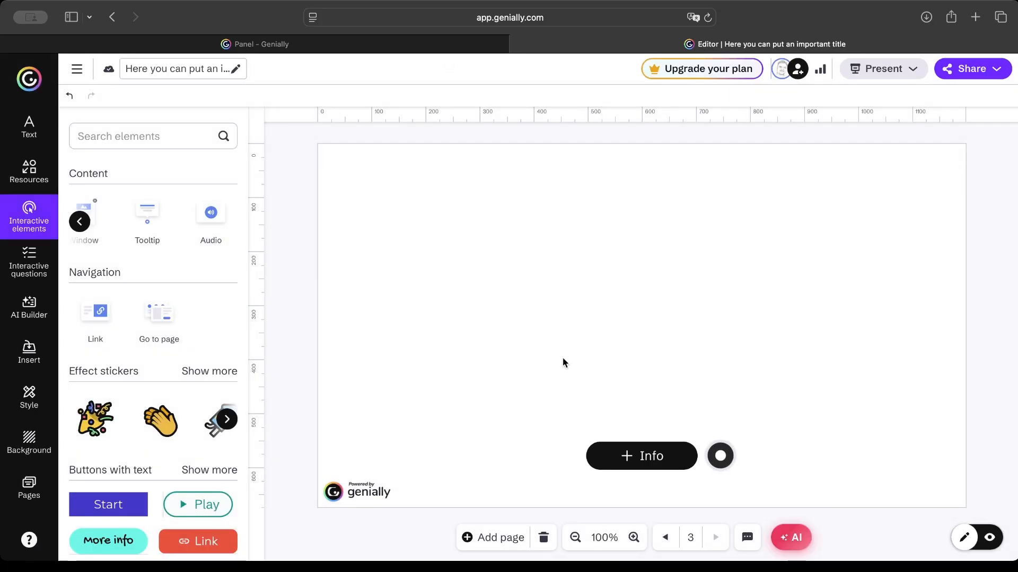
- Add a page-navigation button leading to the next page and place it near the page's lower-right corner, level with the Info button
scroll(113, 334, down, 3)
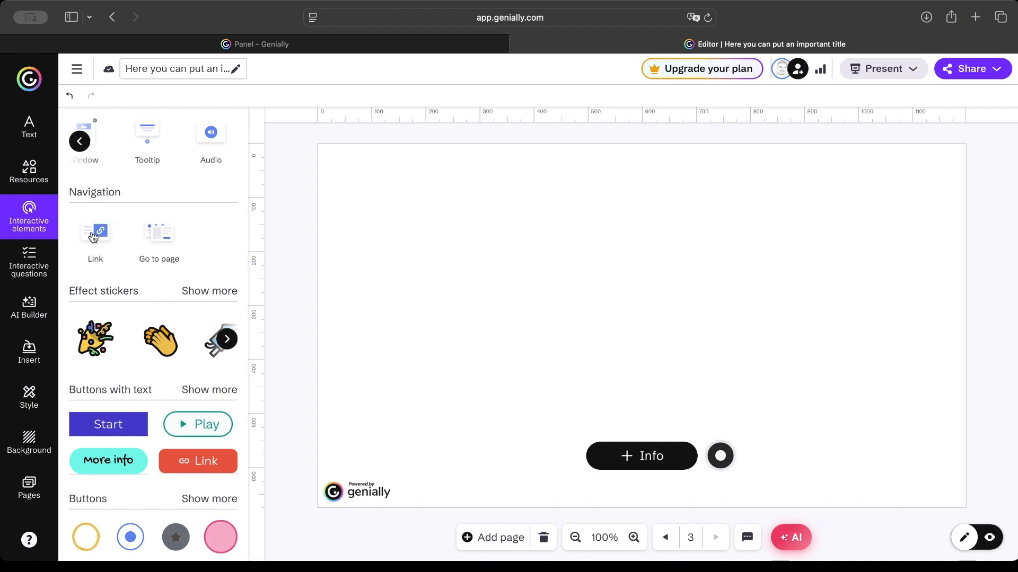
click(165, 241)
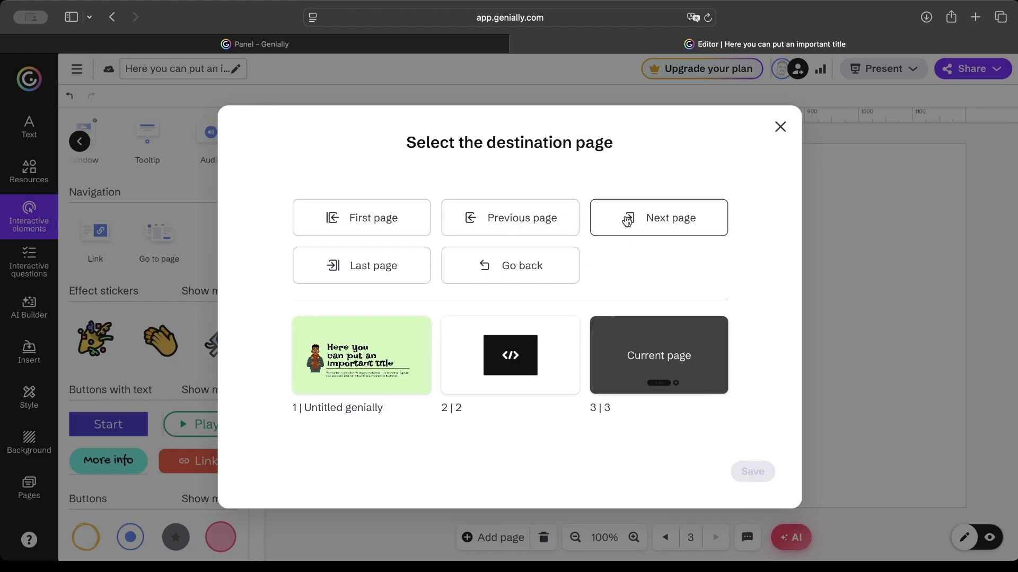
click(627, 221)
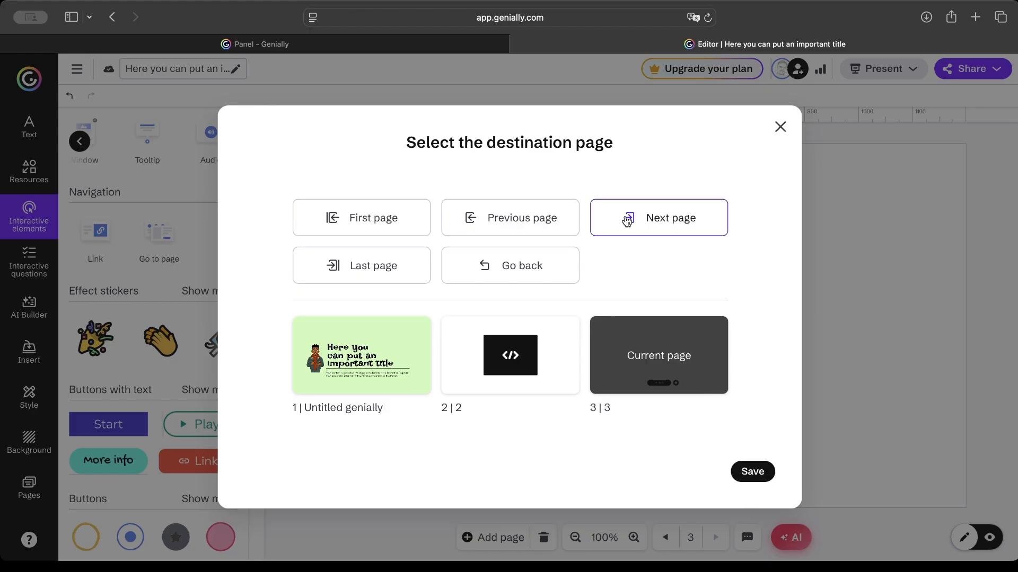
click(749, 466)
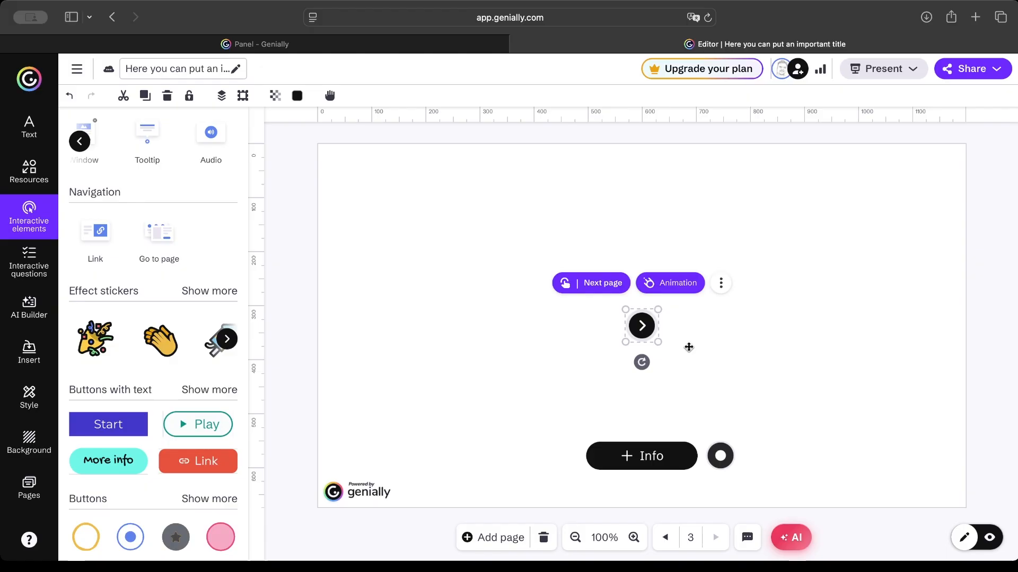
drag(646, 327, 911, 456)
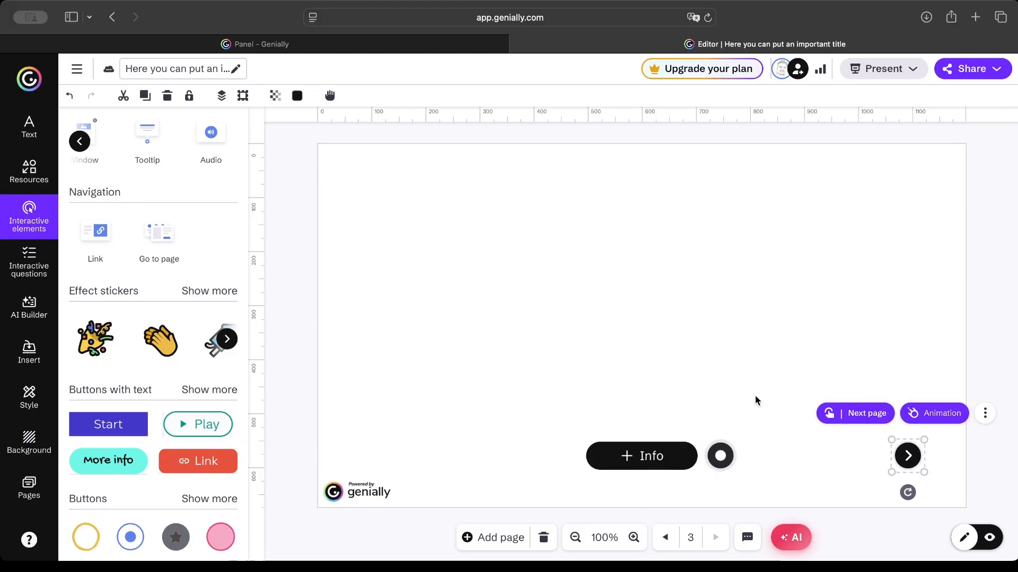
- Add a Go to page button targeting page 1 and place it left of the Info button at about (189, 552)
click(160, 229)
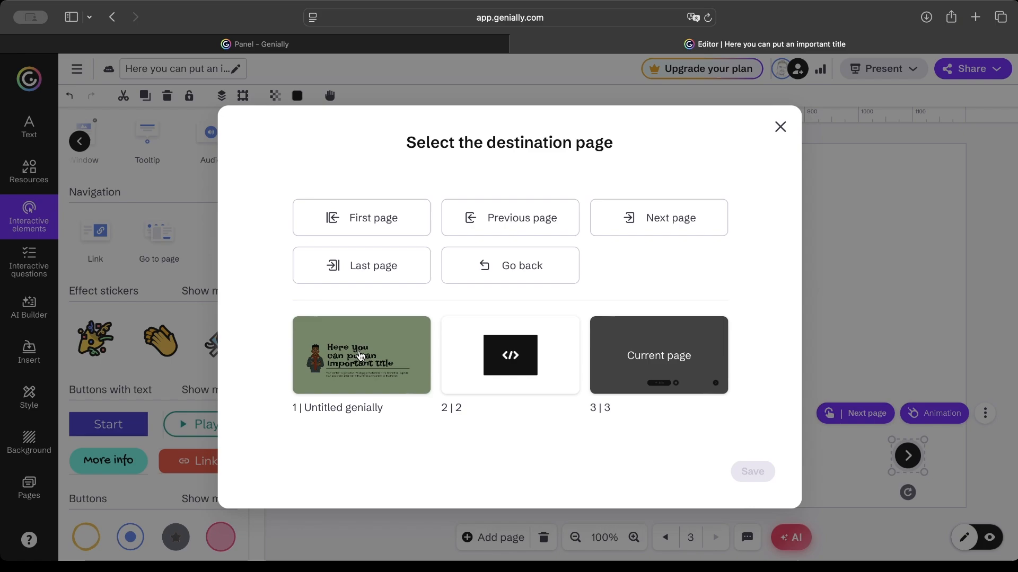
click(360, 355)
click(748, 471)
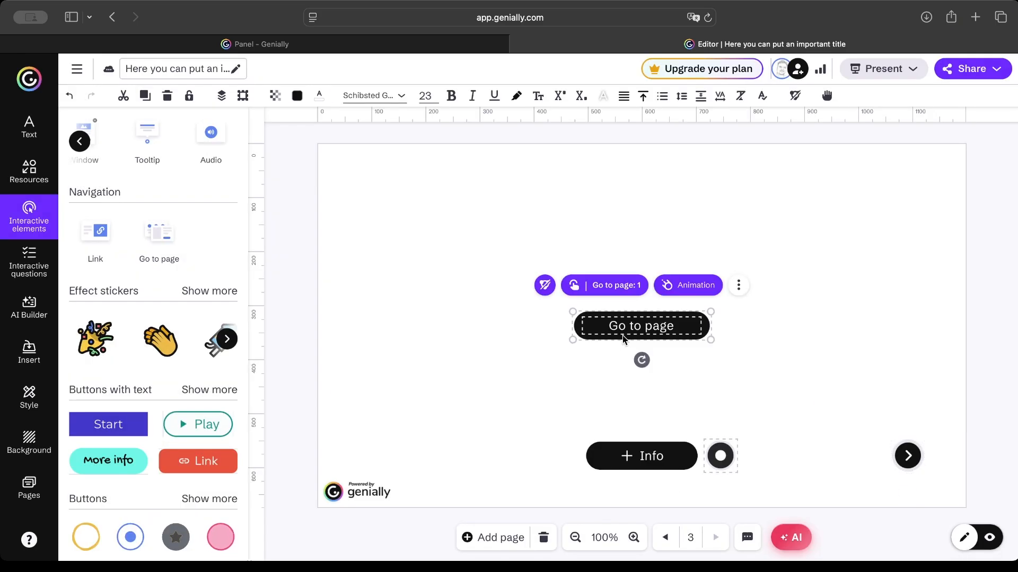
drag(633, 327, 479, 456)
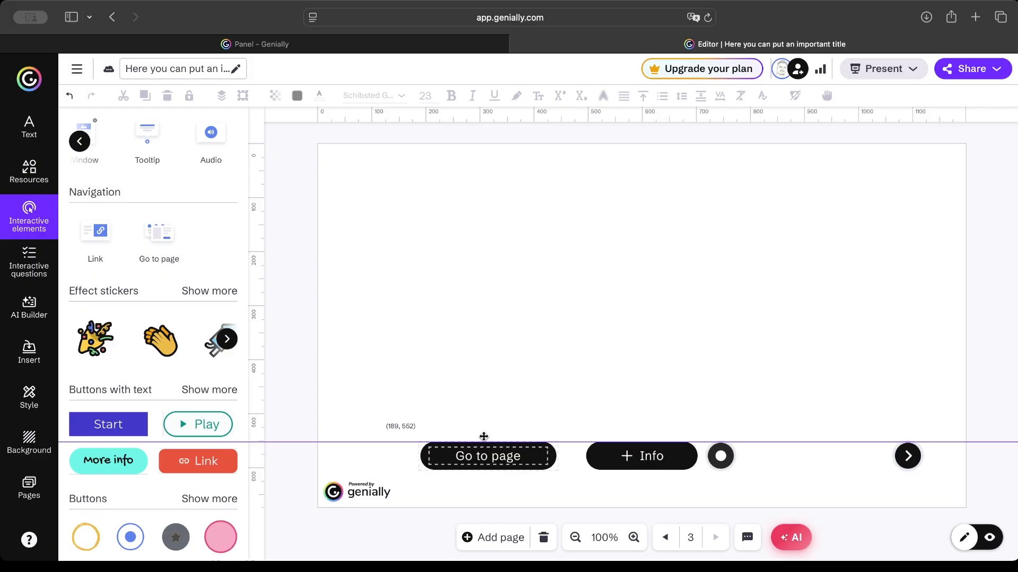
- Preview page 3 and test the Go to page button's jump to page 1
click(478, 355)
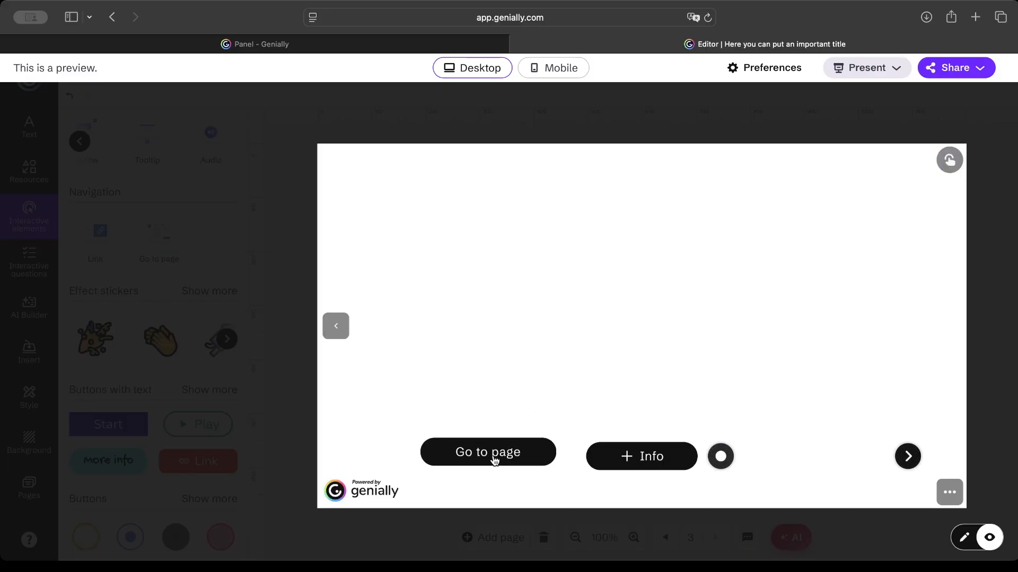
click(487, 459)
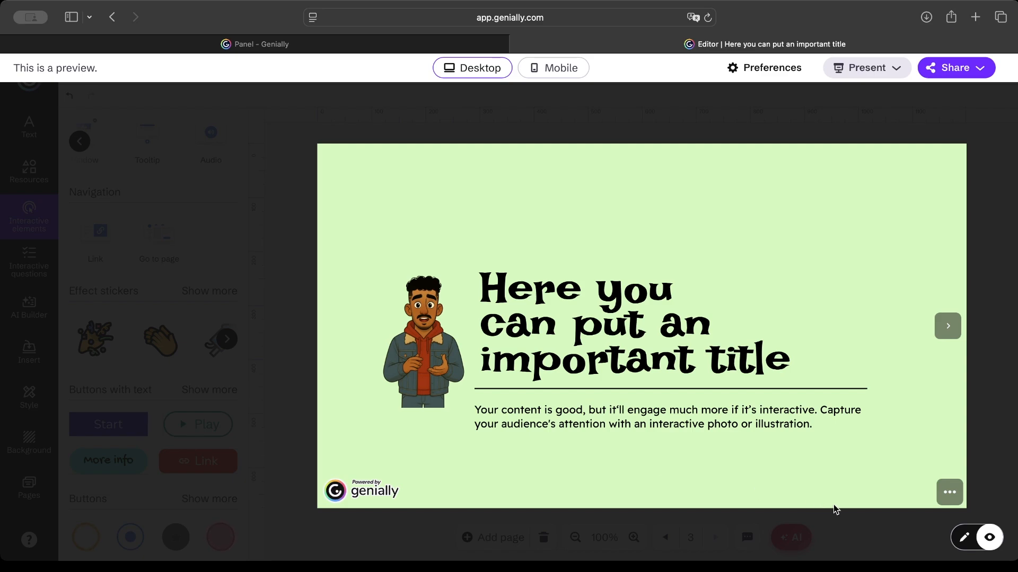
click(965, 538)
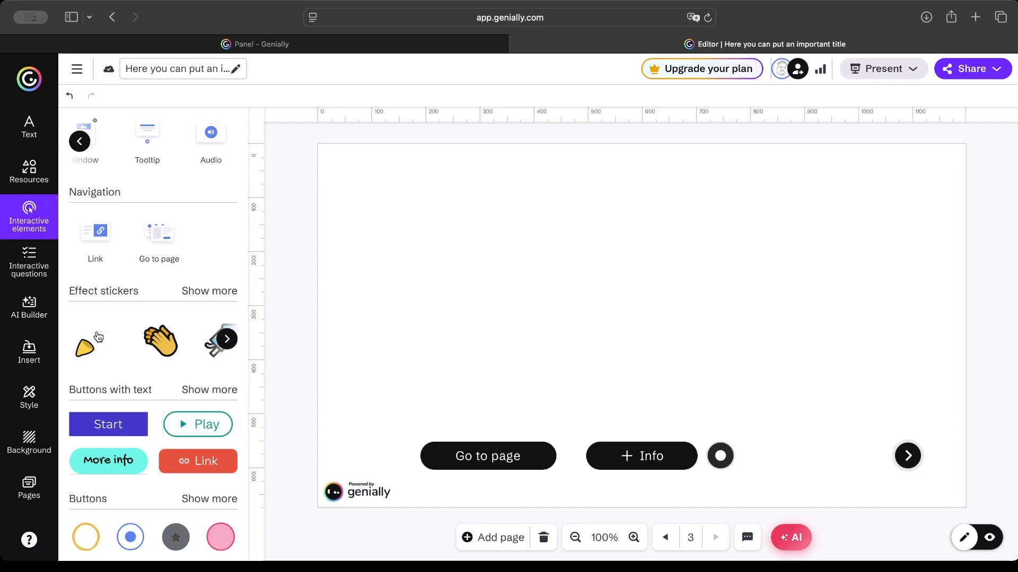
- Add the confetti party-popper effect sticker to page 3 and place it near the page's upper-right corner
scroll(95, 337, down, 3)
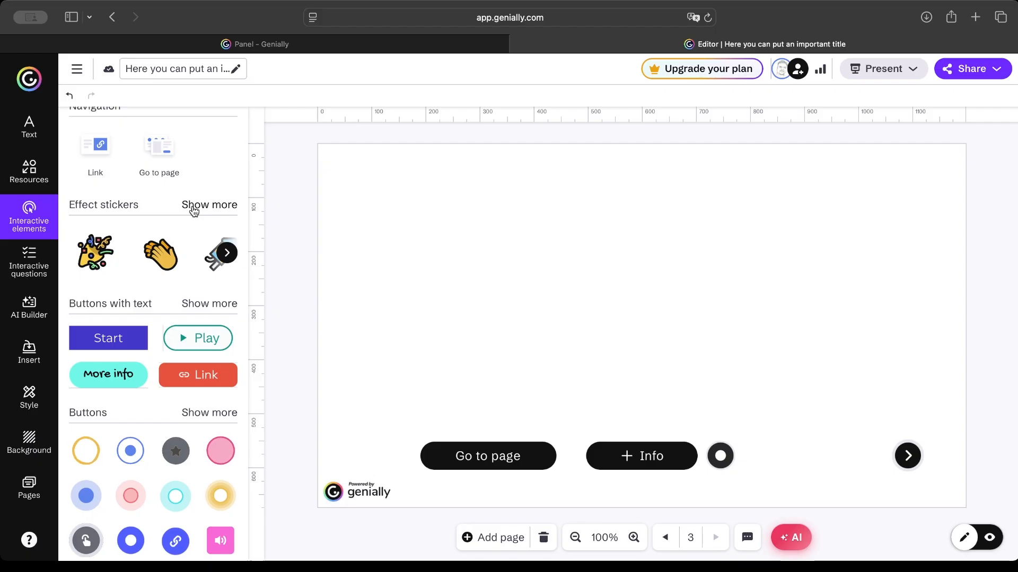
click(191, 210)
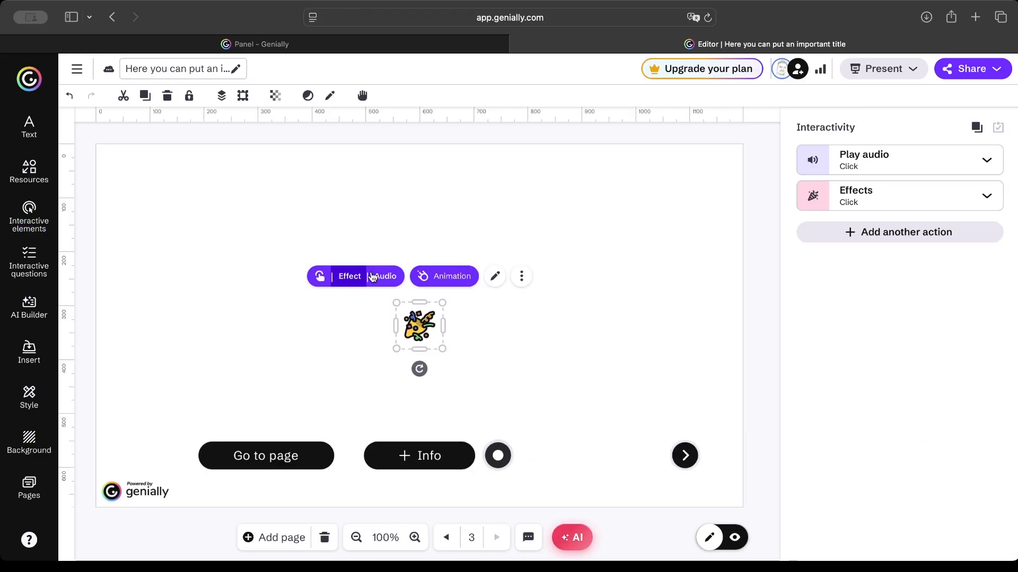
drag(419, 329, 674, 187)
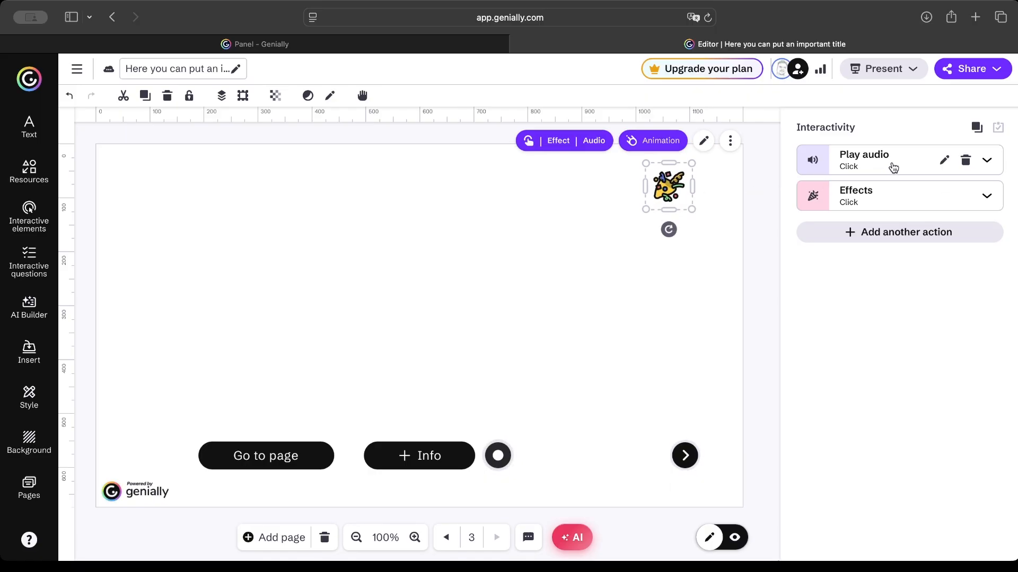
- Play the confetti sticker's audio in its audio settings, and review its effect choices without changing either setting
click(944, 161)
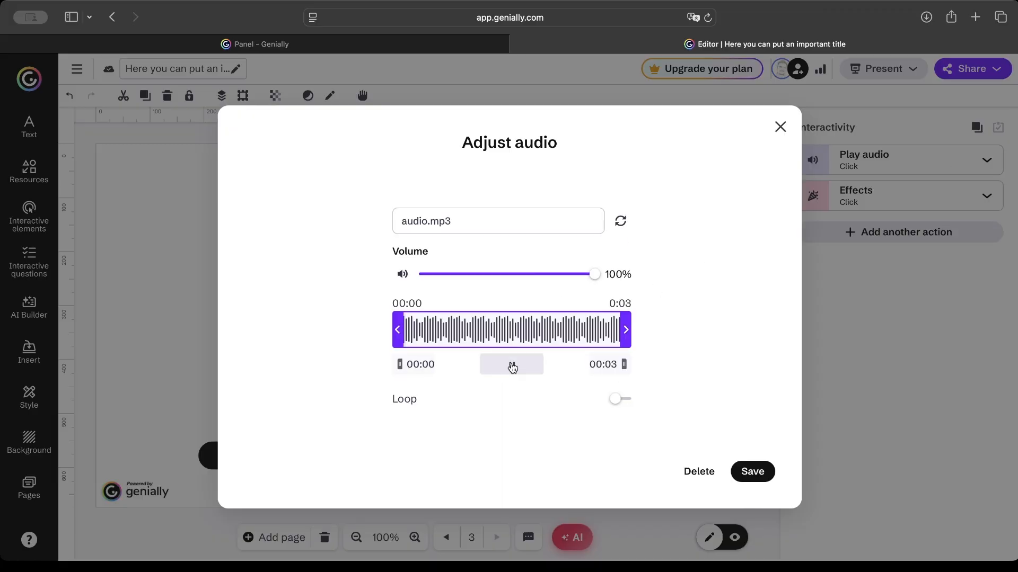
click(512, 365)
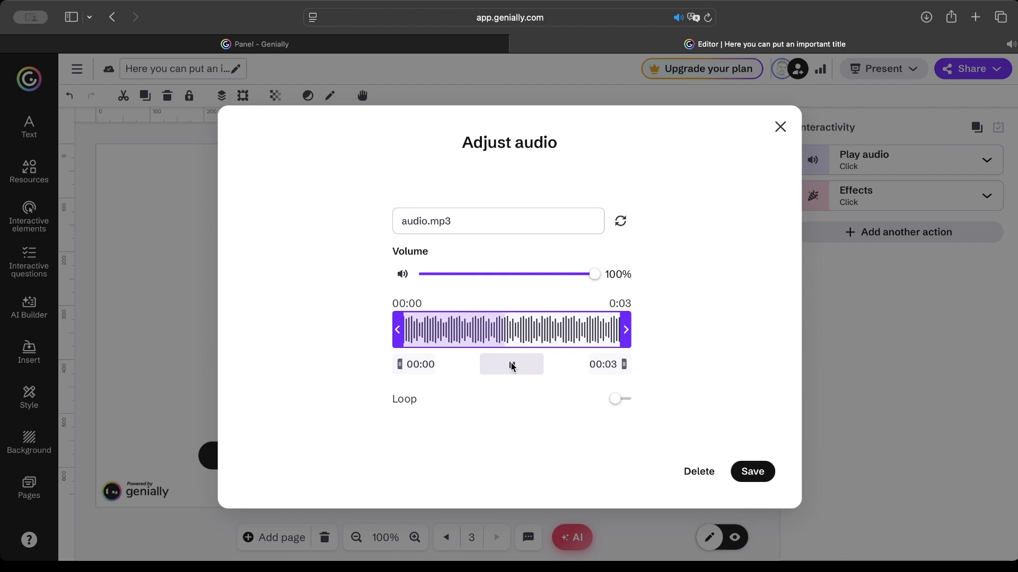
click(779, 128)
mouse_move(872, 203)
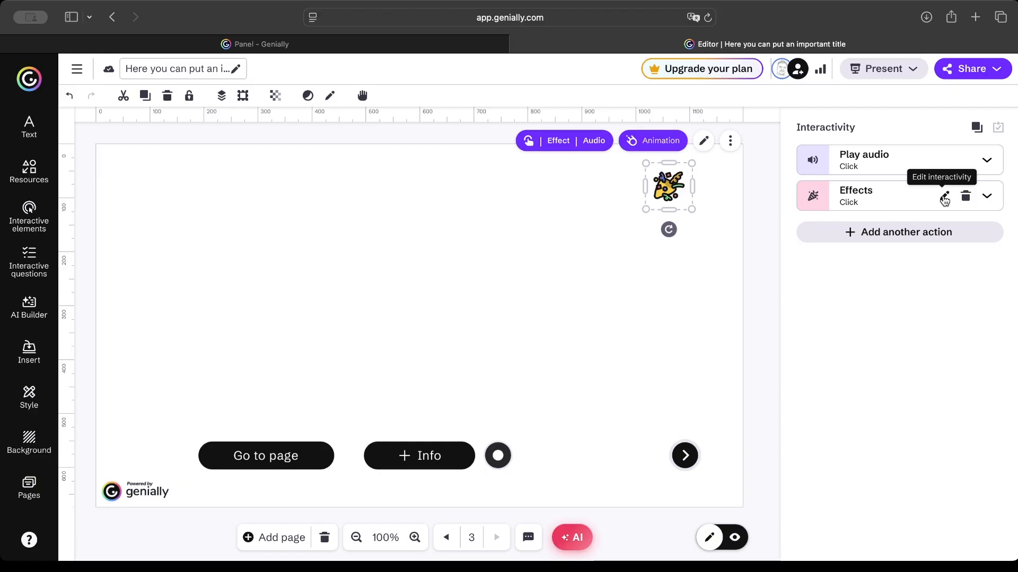
click(945, 199)
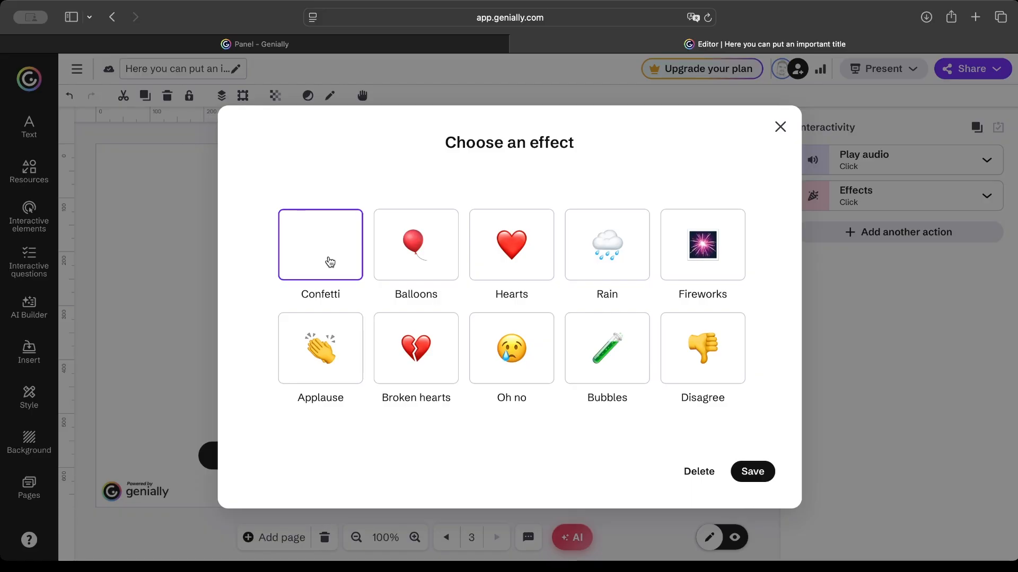
click(777, 126)
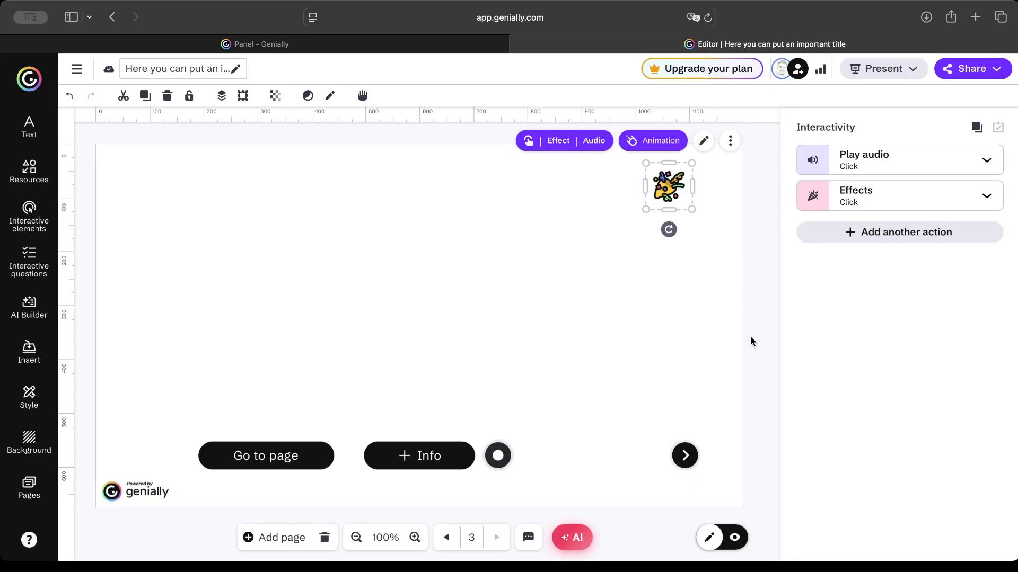
- Preview page 3 and test the confetti sticker's click effect and sound
click(734, 541)
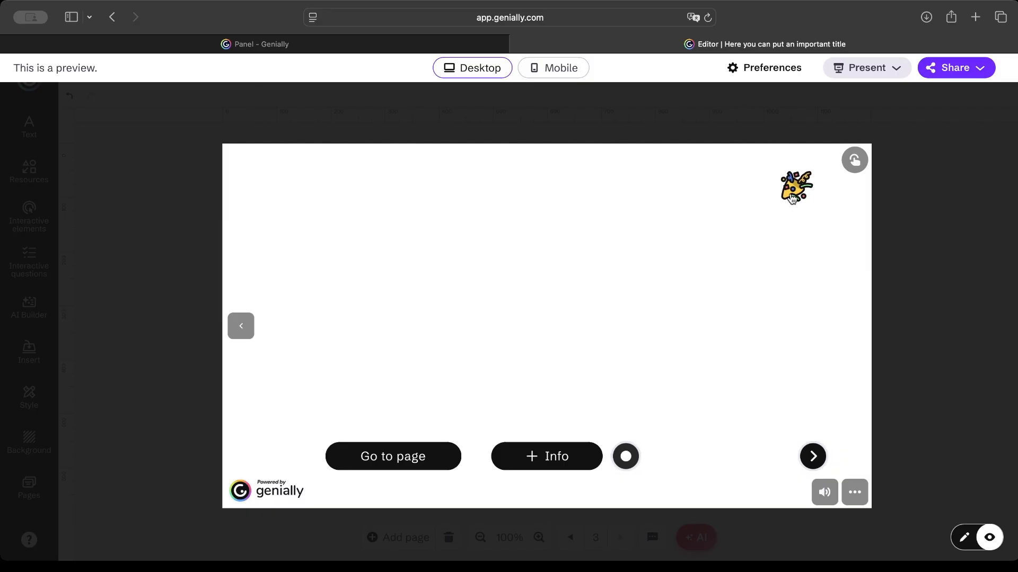
click(789, 201)
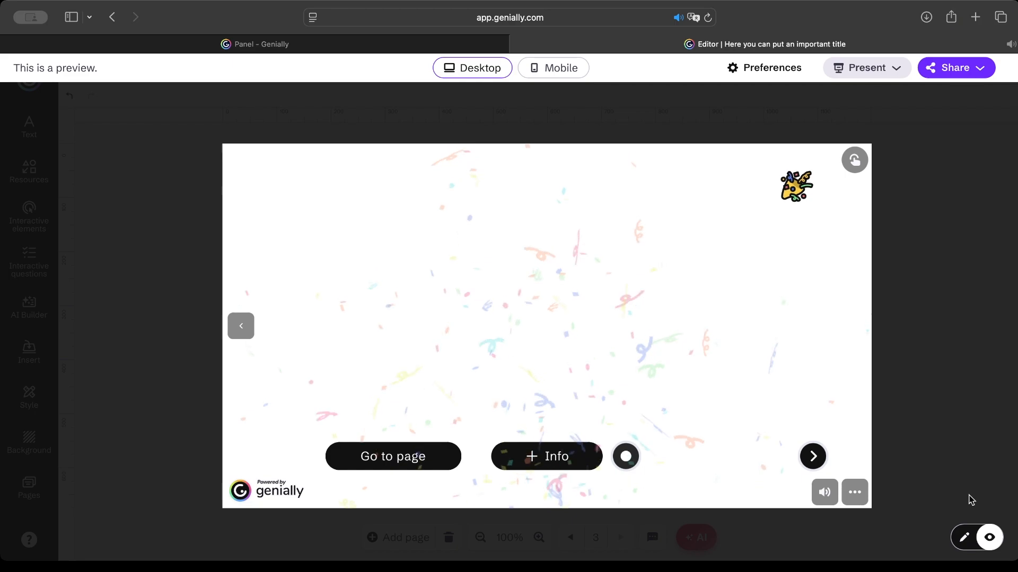
click(962, 542)
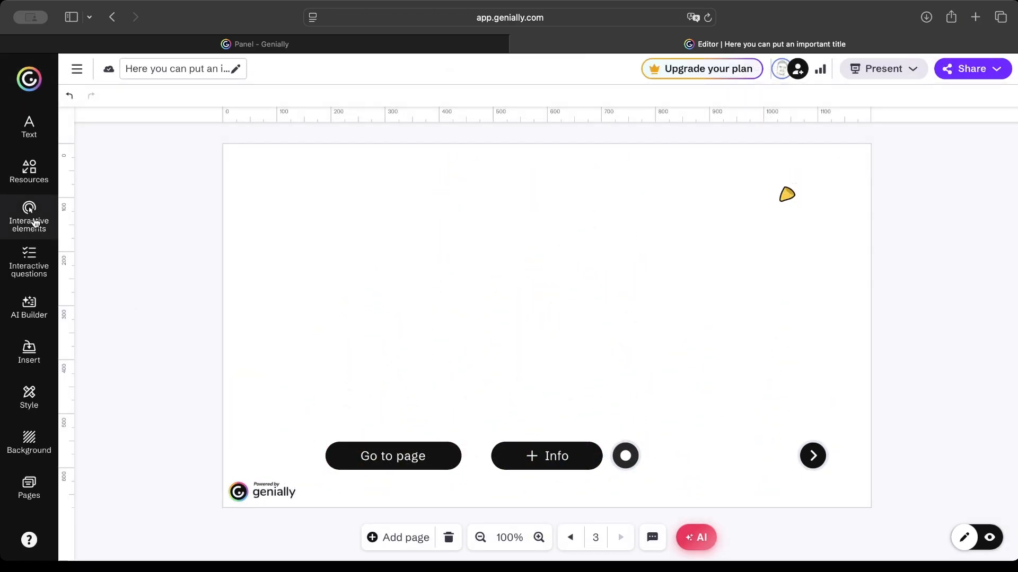
- Look through the interactive elements for the available text buttons, icon buttons and interactive area
click(35, 222)
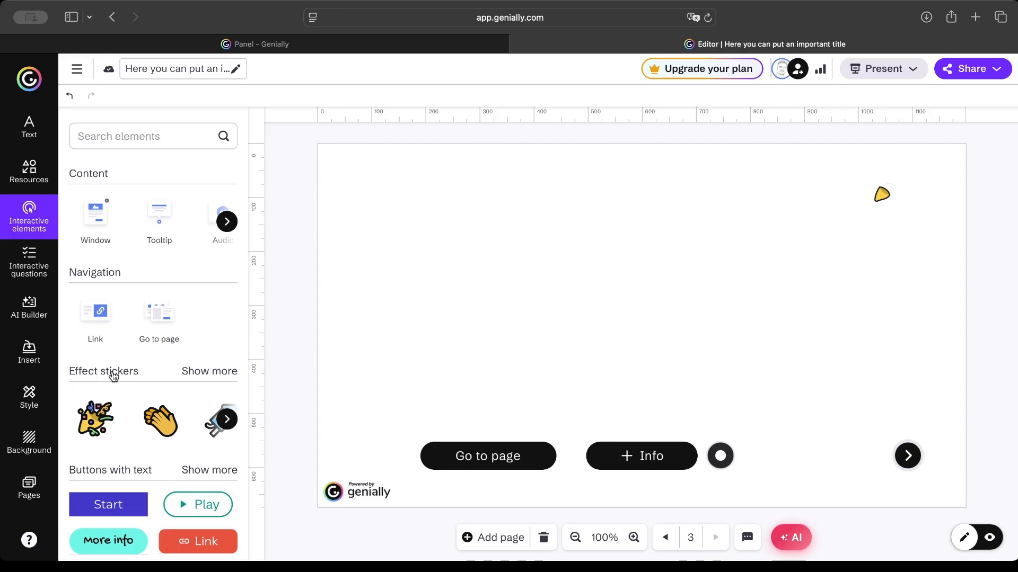
scroll(113, 375, down, 5)
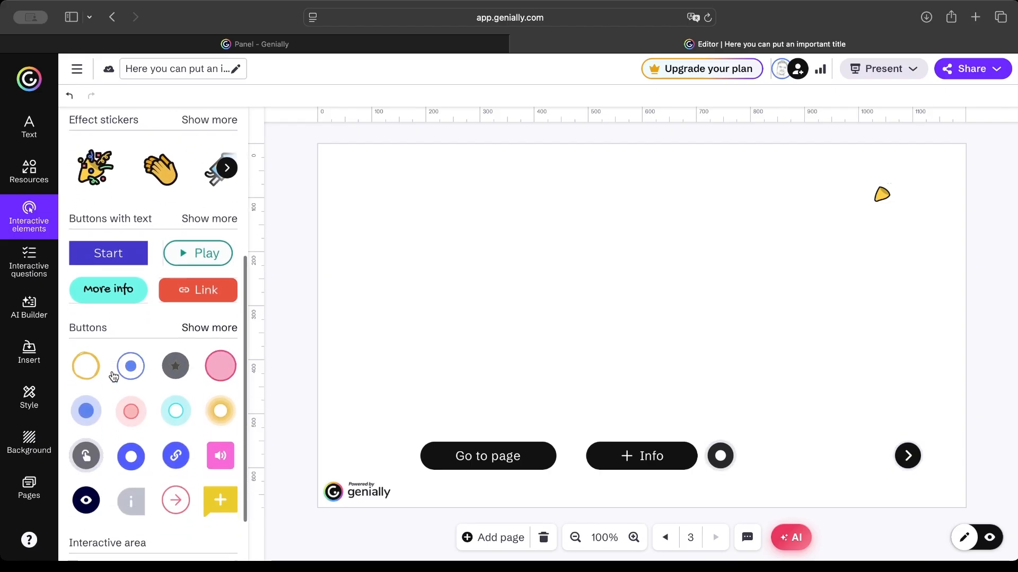
scroll(114, 376, down, 1)
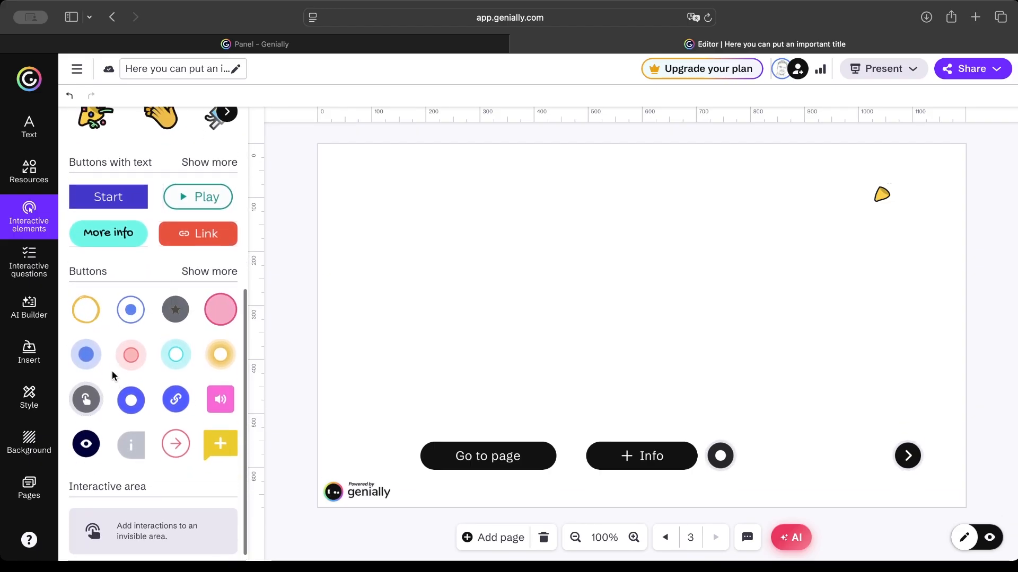
scroll(114, 375, up, 1)
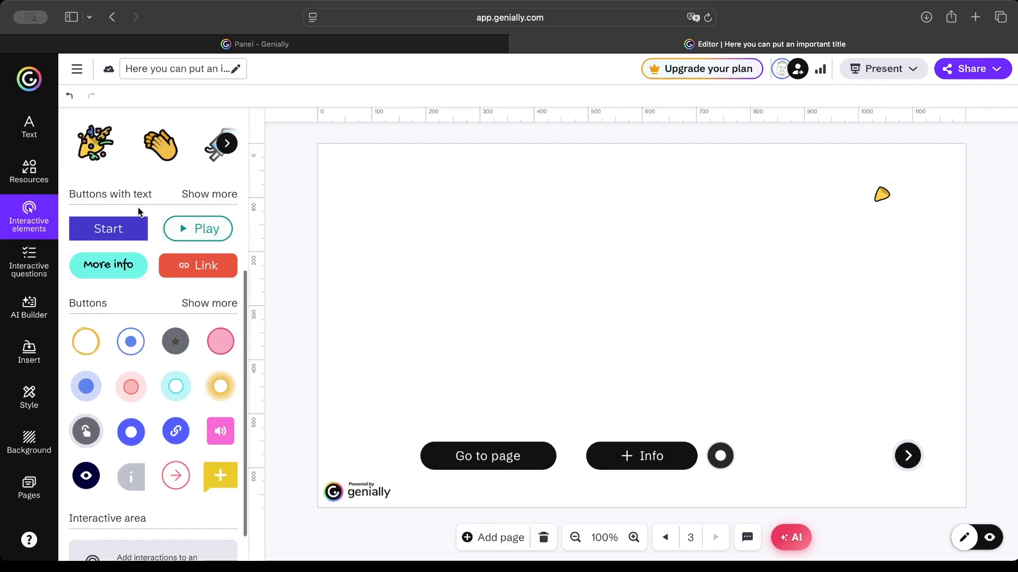